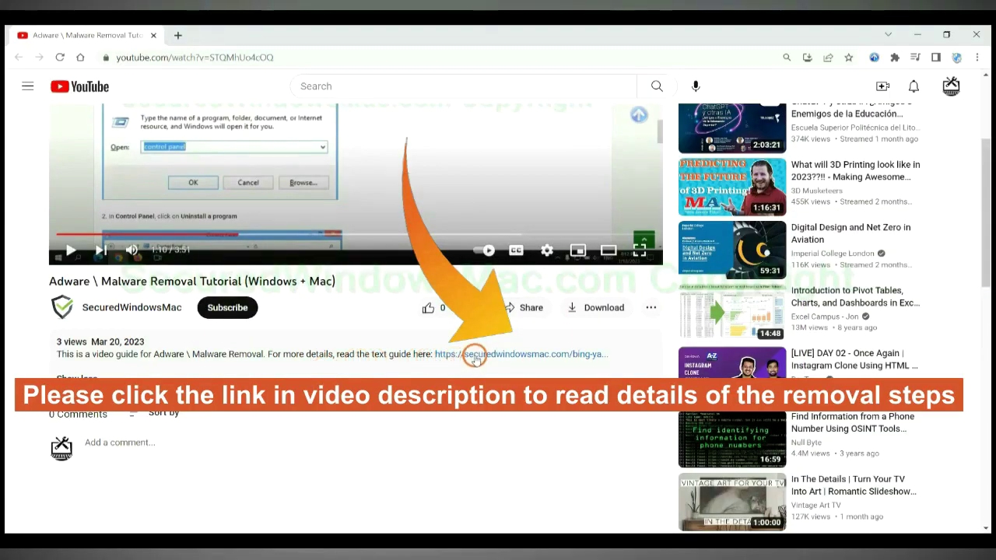
Step: Open the securedwindowsmac.com adware removal guide from the YouTube description in a new tab
{"action": "left_click", "coordinate": [475, 357]}
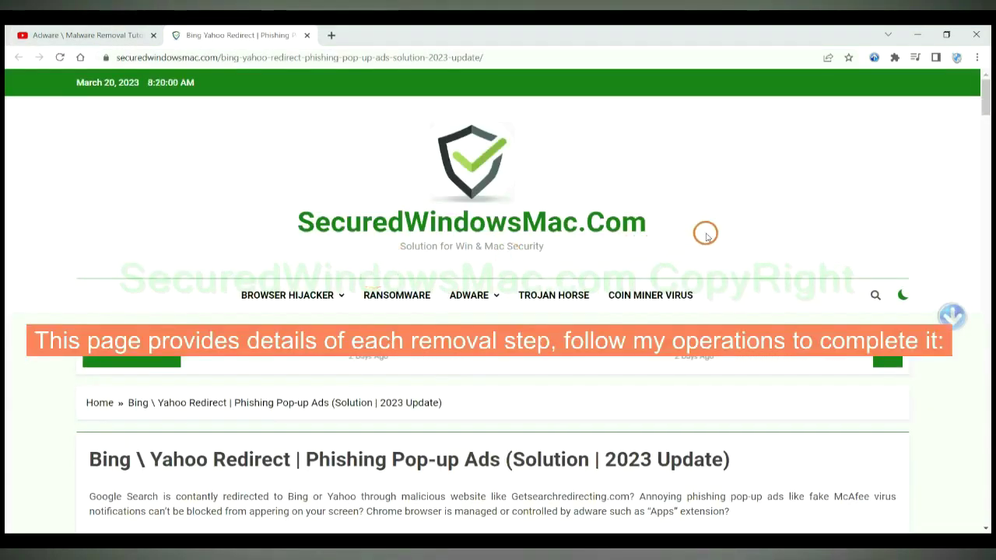
Step: Scroll to the Adware \ Malware Instant Automatic Removal section and briefly highlight its heading
{"action": "scroll", "coordinate": [705, 234], "scroll_direction": "down", "scroll_amount": 7}
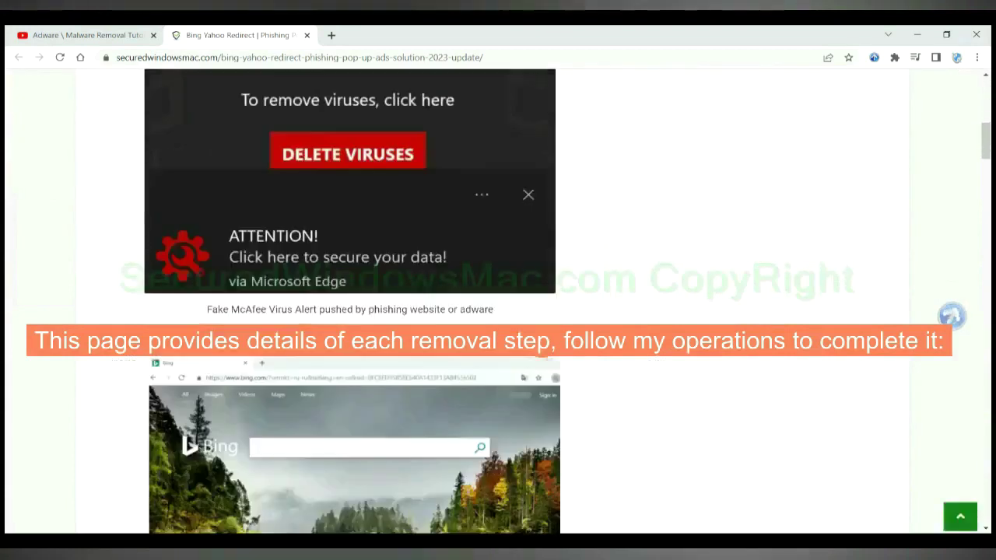
{"action": "scroll", "coordinate": [542, 344], "scroll_direction": "down", "scroll_amount": 10}
{"action": "scroll", "coordinate": [542, 345], "scroll_direction": "down", "scroll_amount": 3}
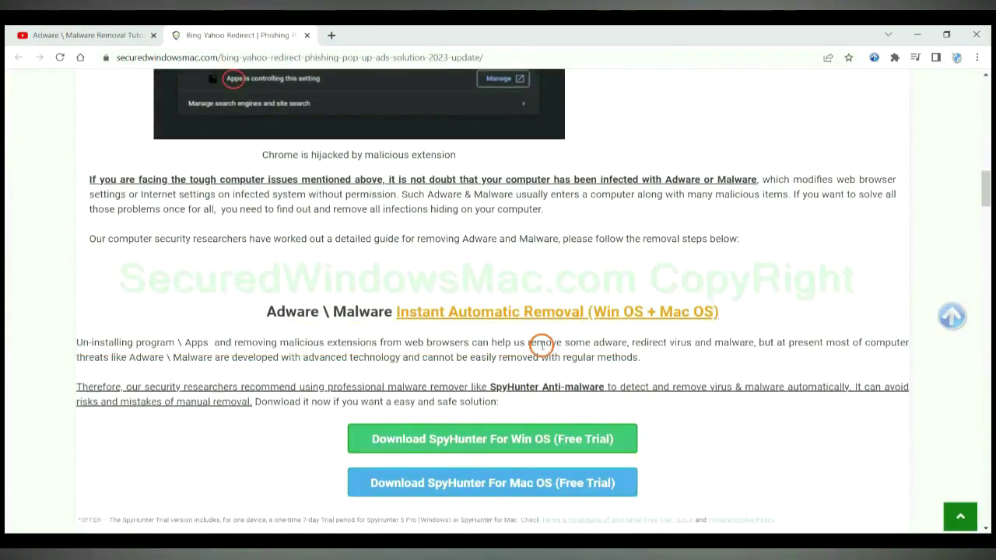
{"action": "scroll", "coordinate": [542, 345], "scroll_direction": "down", "scroll_amount": 2}
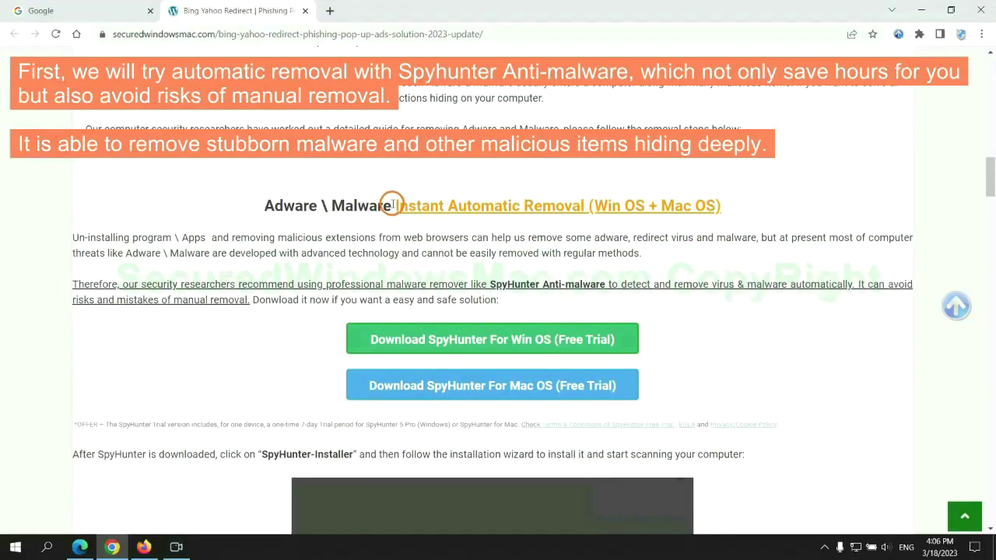
{"action": "left_click_drag", "start_coordinate": [394, 205], "coordinate": [585, 206]}
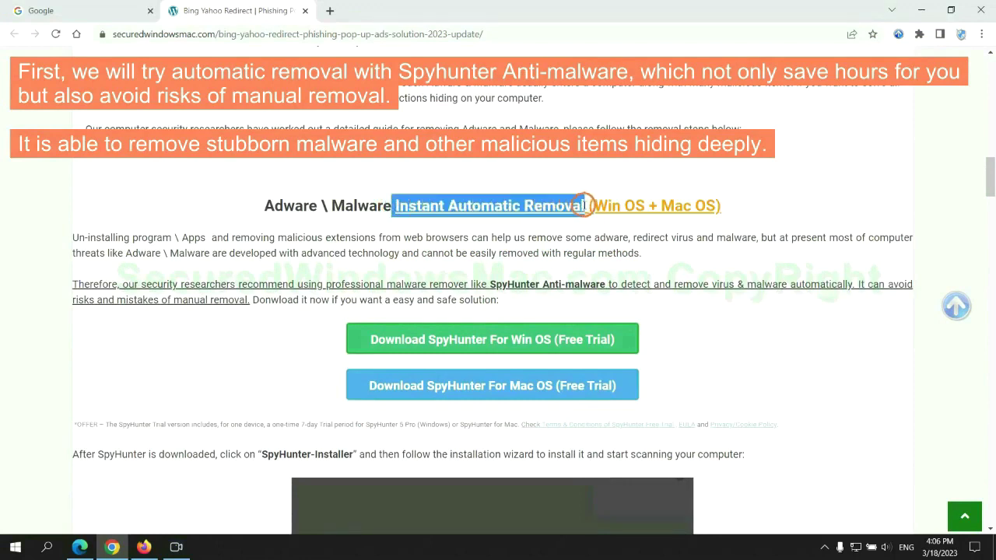
{"action": "left_click", "coordinate": [496, 173]}
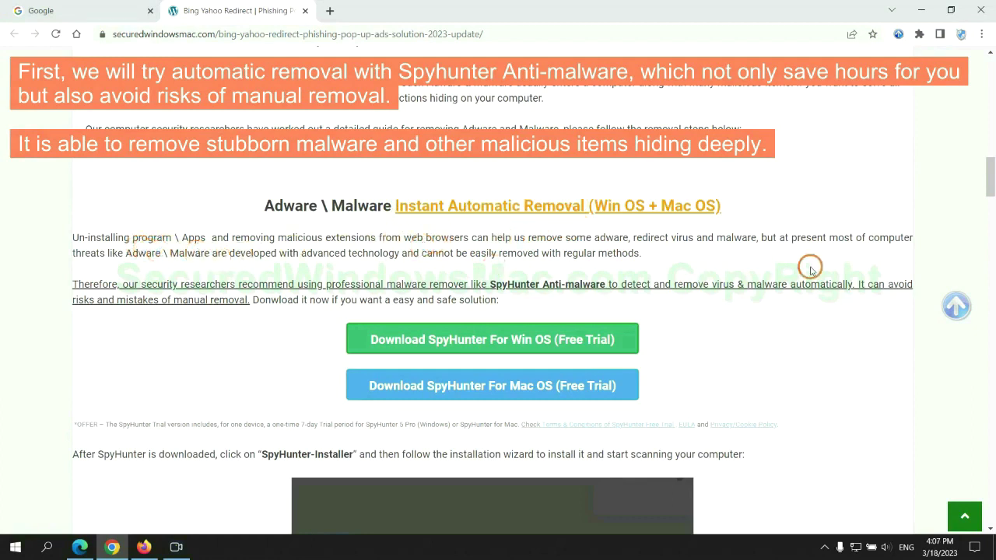
Step: Download SpyHunter-Installer.exe for Windows, keep the file, and launch the installer
{"action": "scroll", "coordinate": [494, 282], "scroll_direction": "down", "scroll_amount": 1}
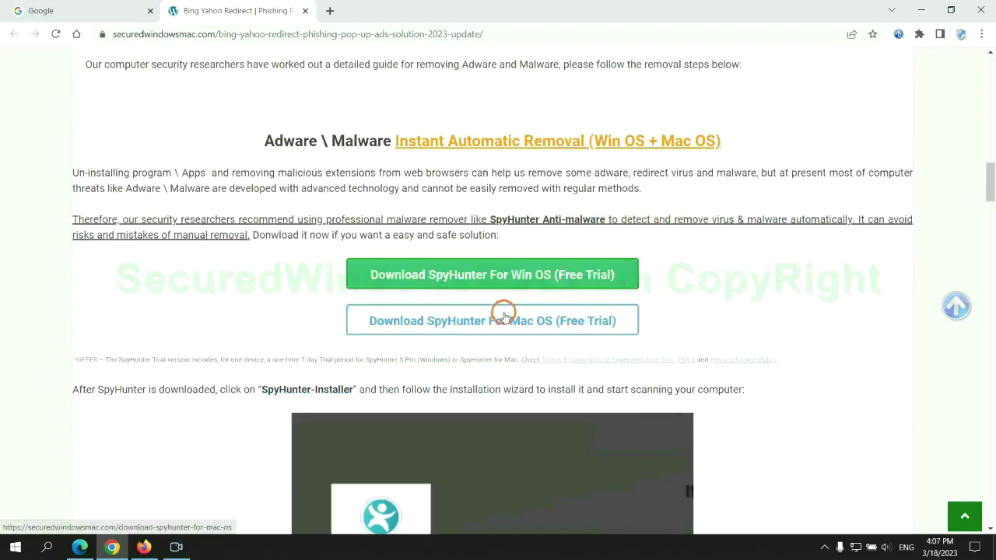
{"action": "scroll", "coordinate": [504, 311], "scroll_direction": "down", "scroll_amount": 1}
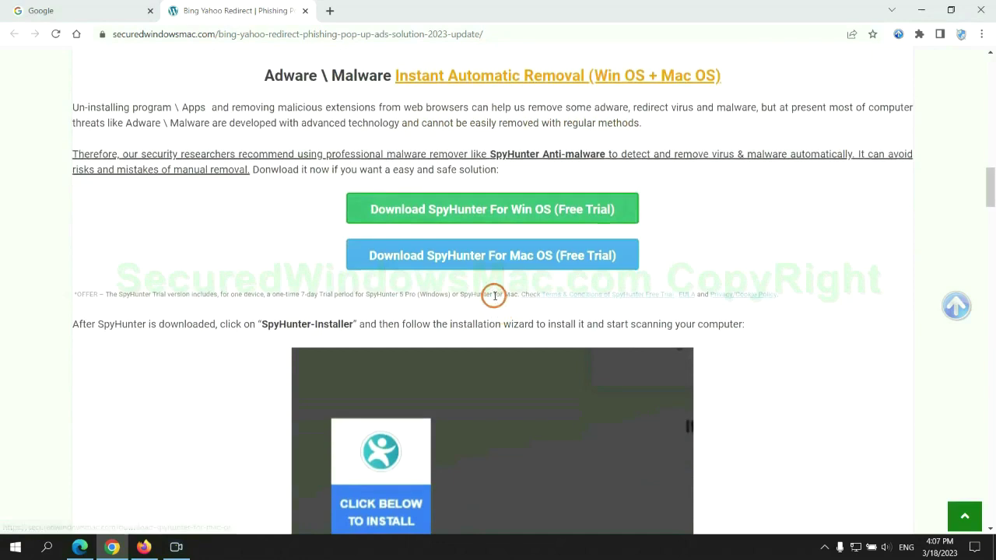
{"action": "scroll", "coordinate": [494, 295], "scroll_direction": "down", "scroll_amount": 1}
{"action": "left_click", "coordinate": [502, 147]}
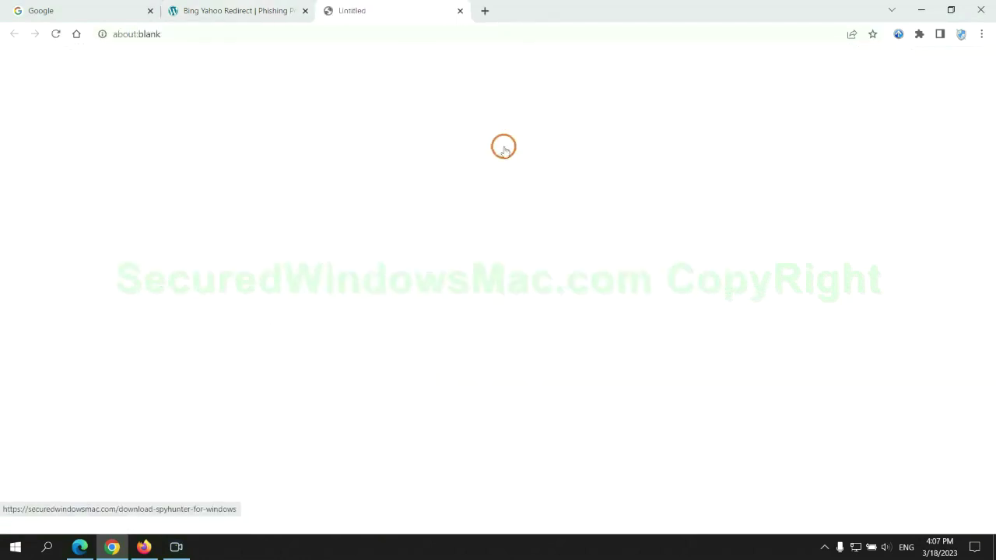
{"action": "left_click", "coordinate": [244, 515]}
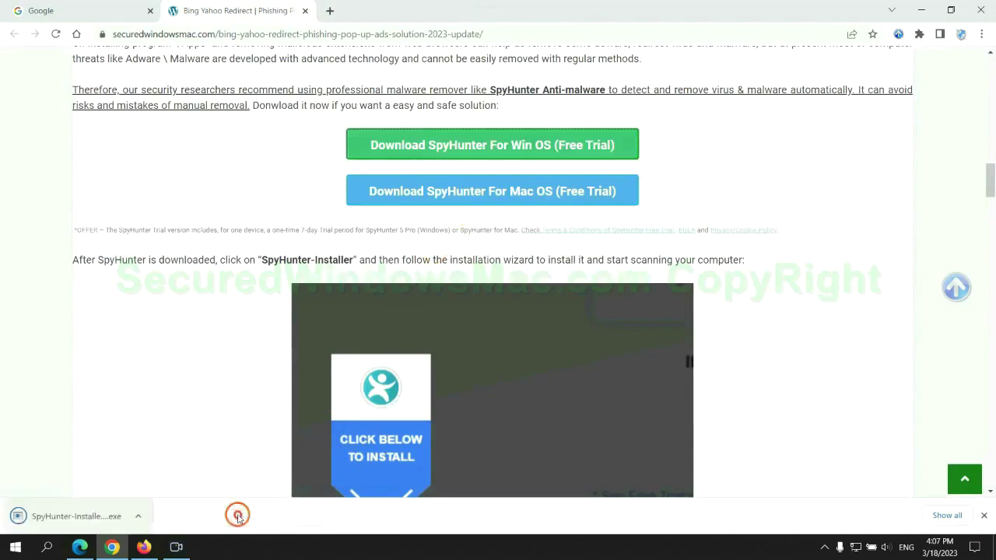
{"action": "left_click", "coordinate": [95, 517]}
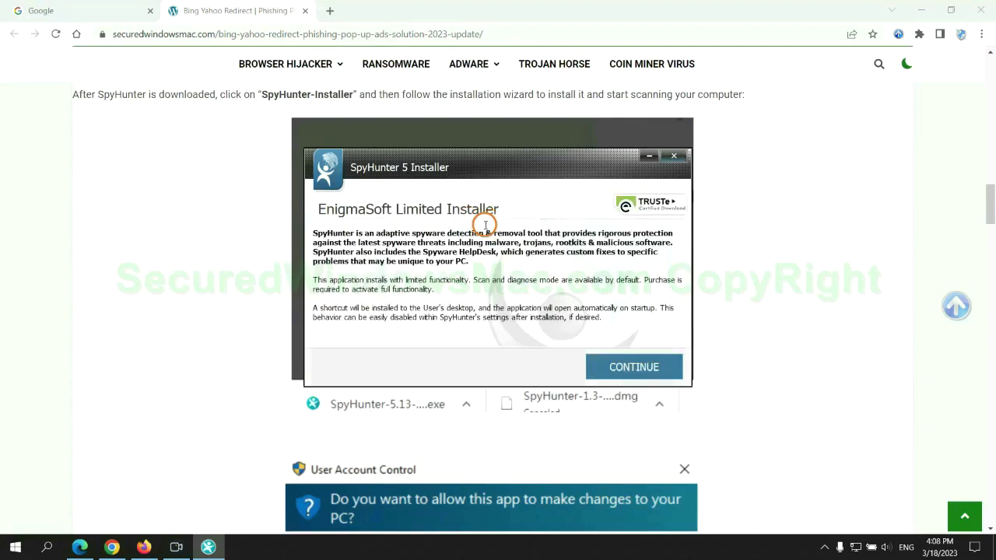
Step: Continue to the license page and accept the SpyHunter 5 EULA and Privacy Policy
{"action": "left_click", "coordinate": [654, 365]}
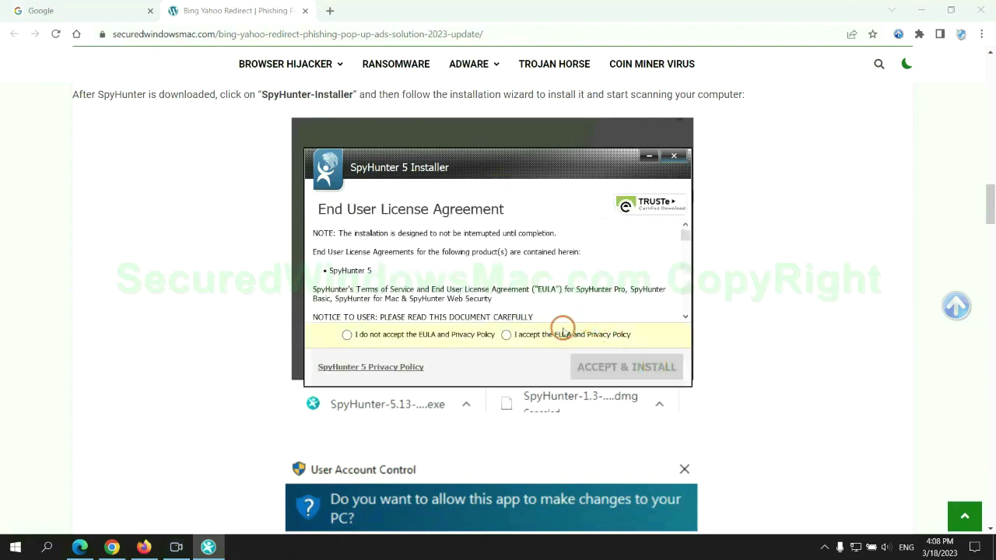
{"action": "left_click", "coordinate": [505, 336]}
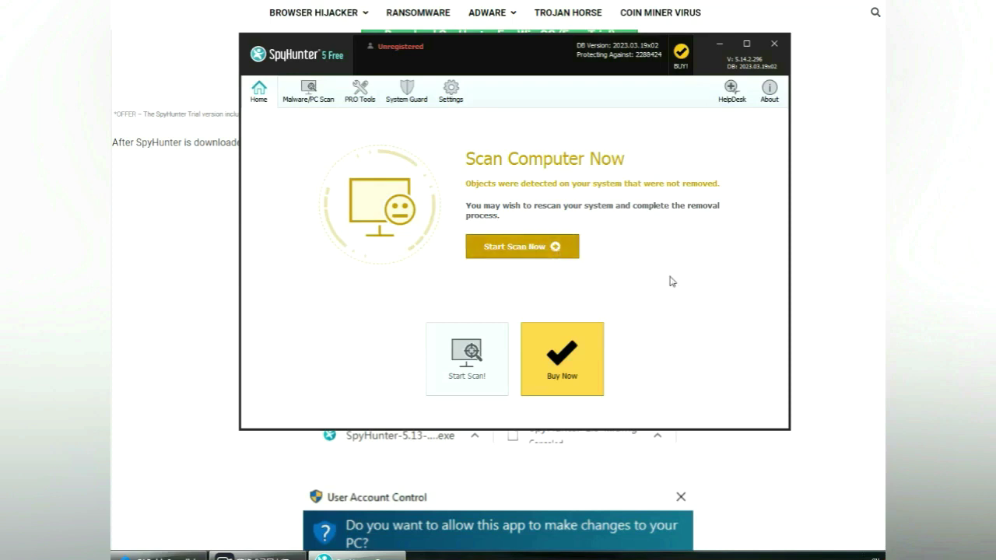
Step: Run a SpyHunter 5 computer scan, proceed past the results, and choose the FREE Trial (7-Days)
{"action": "left_click", "coordinate": [522, 245]}
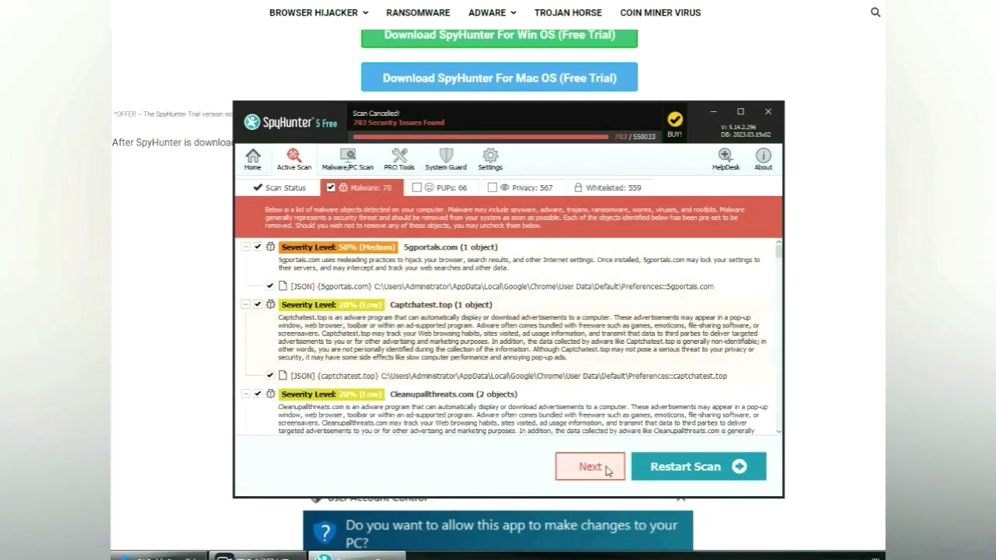
{"action": "left_click", "coordinate": [590, 467]}
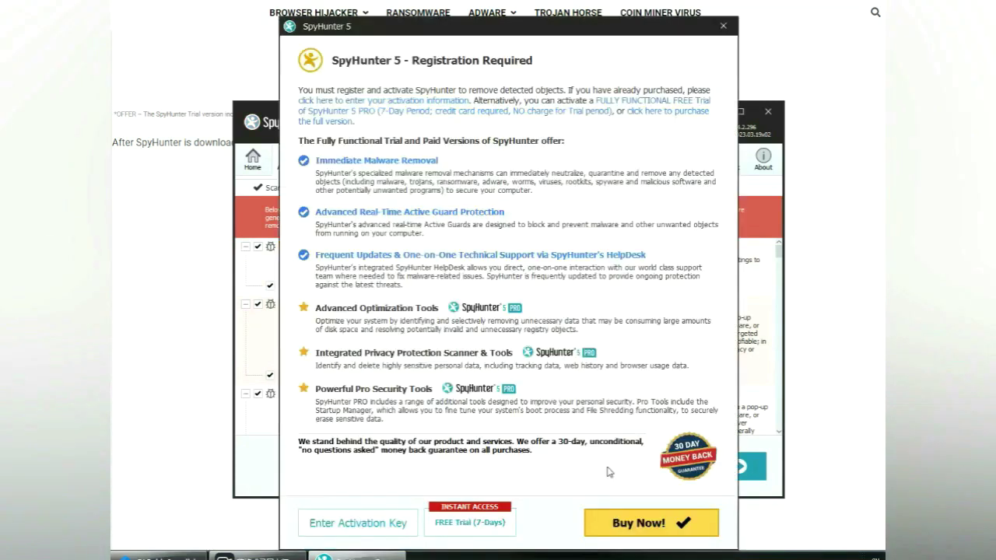
{"action": "left_click", "coordinate": [474, 527]}
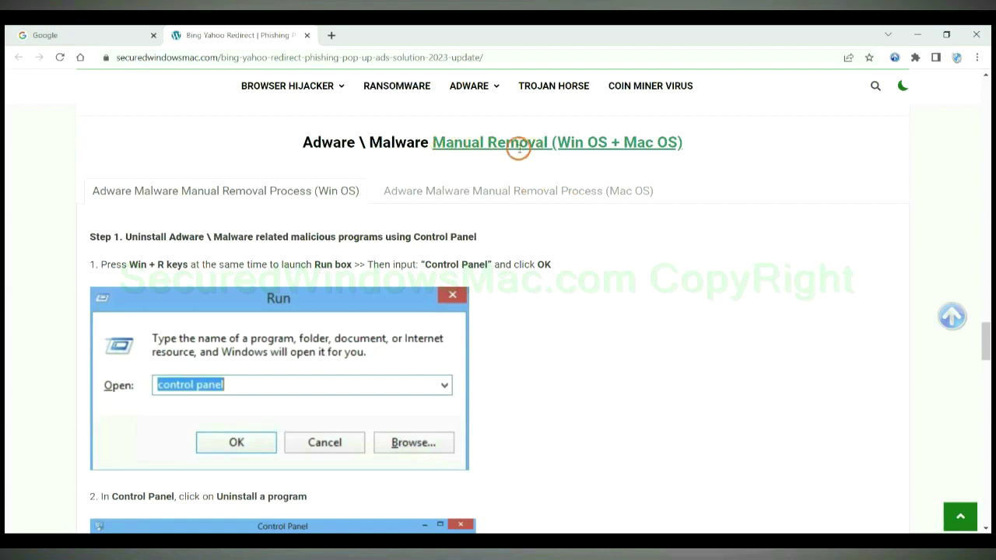
Step: Highlight 'Win OS' and 'Mac OS' in the heading, then show the Mac OS manual removal process
{"action": "left_click_drag", "start_coordinate": [557, 144], "coordinate": [607, 143]}
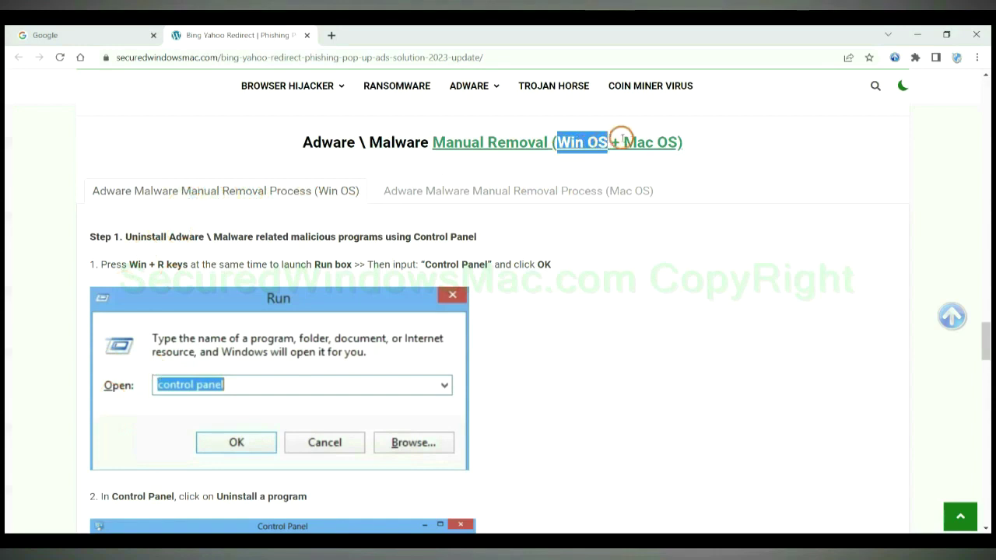
{"action": "left_click_drag", "start_coordinate": [623, 143], "coordinate": [677, 142]}
{"action": "left_click", "coordinate": [511, 189]}
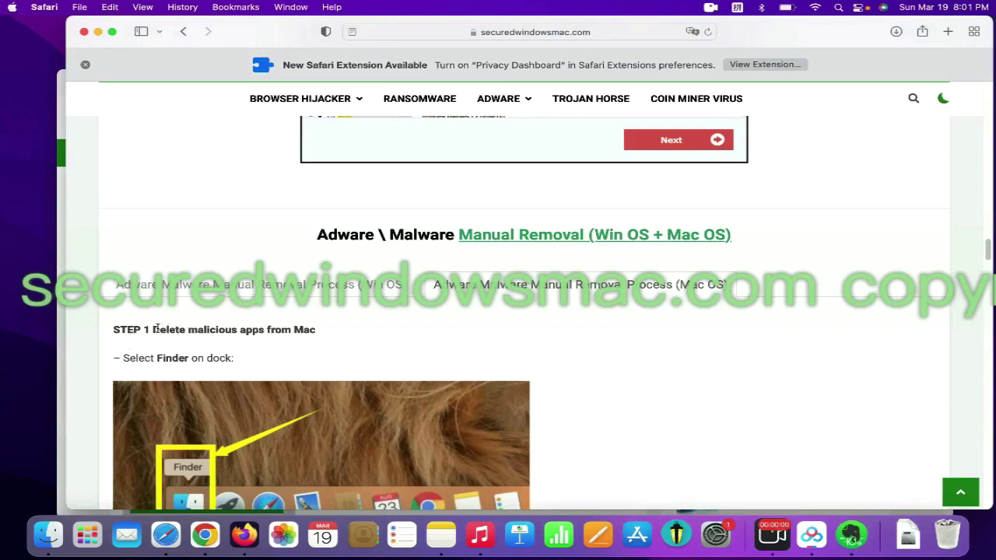
Step: Highlight the STEP 1 'Delete malicious apps from Mac' heading and scroll down the guide
{"action": "left_click_drag", "start_coordinate": [154, 329], "coordinate": [253, 331]}
{"action": "left_click", "coordinate": [691, 345]}
{"action": "scroll", "coordinate": [182, 287], "scroll_direction": "down", "scroll_amount": 5}
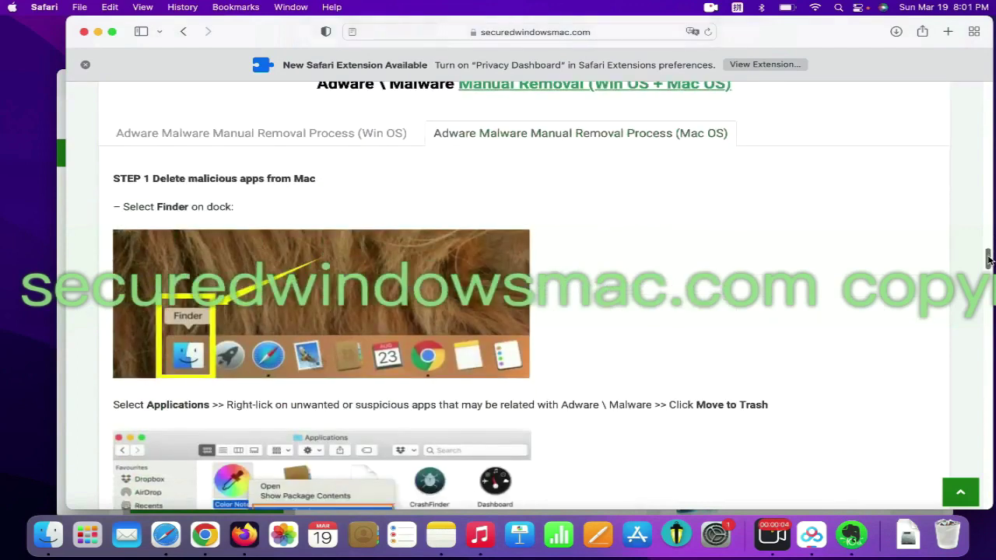
Step: In Finder's Applications folder, bring up Move to Trash for BeeCut and the Trash's options
{"action": "left_click", "coordinate": [48, 534]}
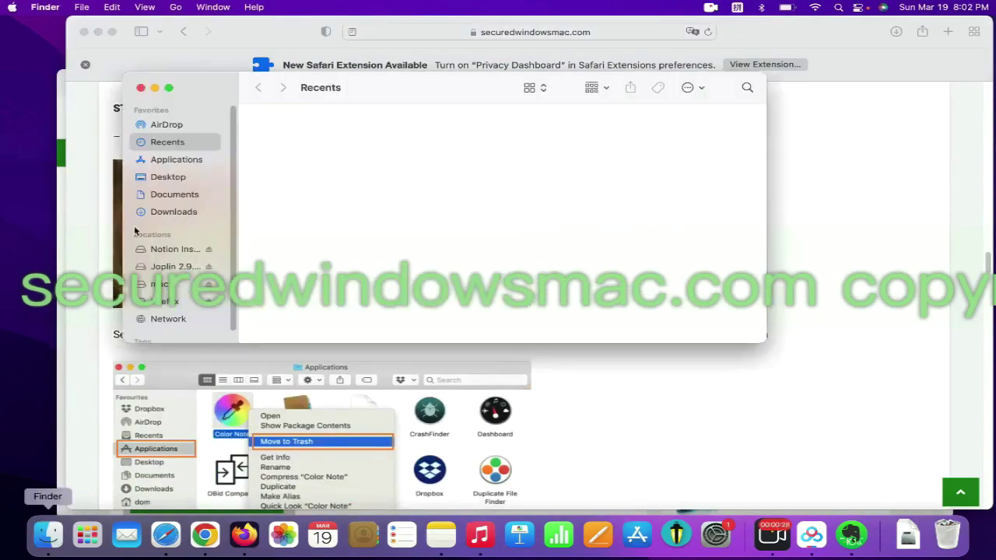
{"action": "left_click", "coordinate": [164, 158]}
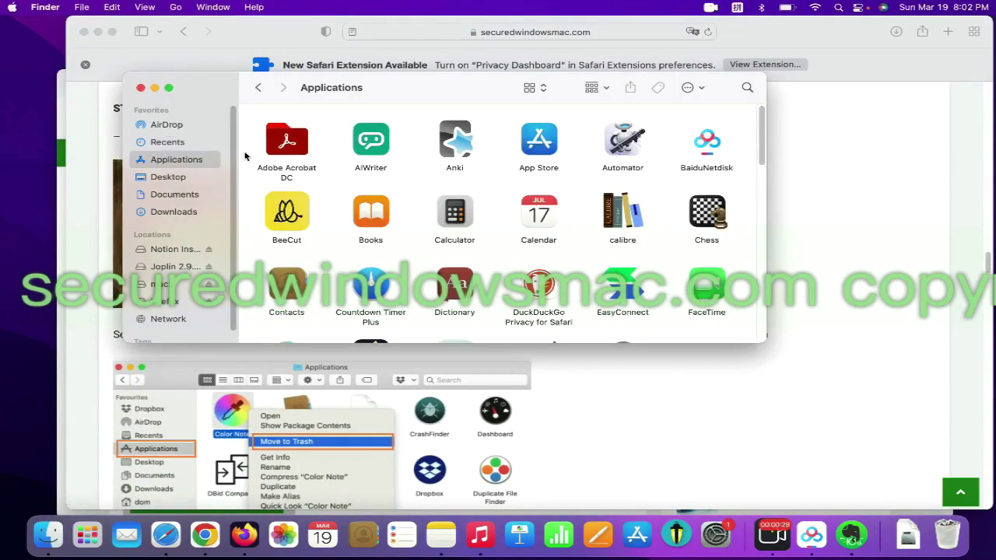
{"action": "right_click", "coordinate": [284, 203]}
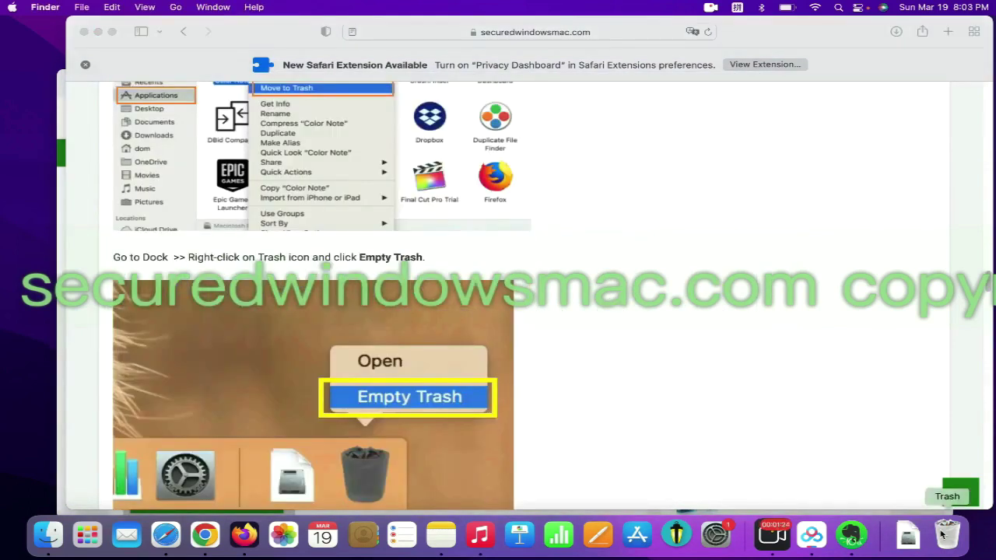
{"action": "right_click", "coordinate": [942, 534]}
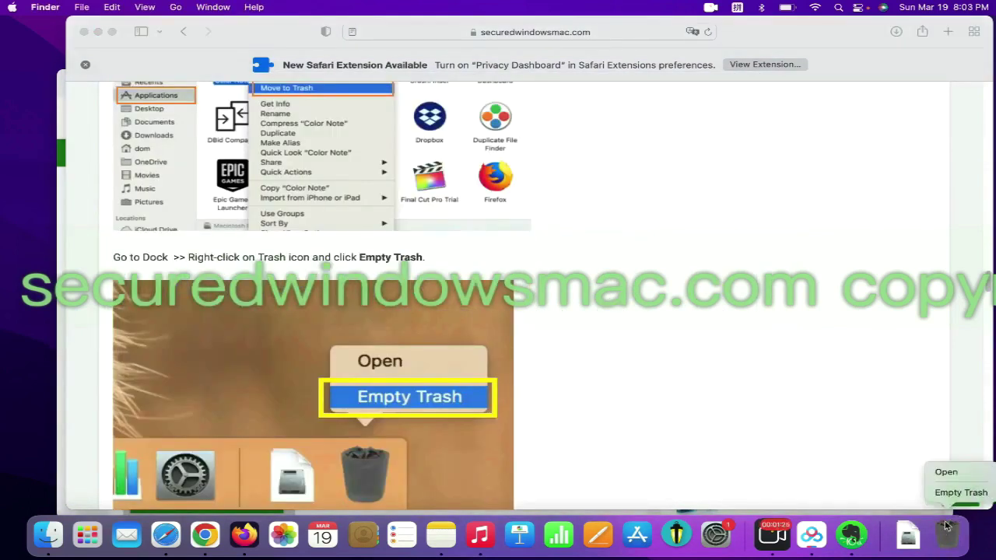
{"action": "left_click", "coordinate": [703, 266]}
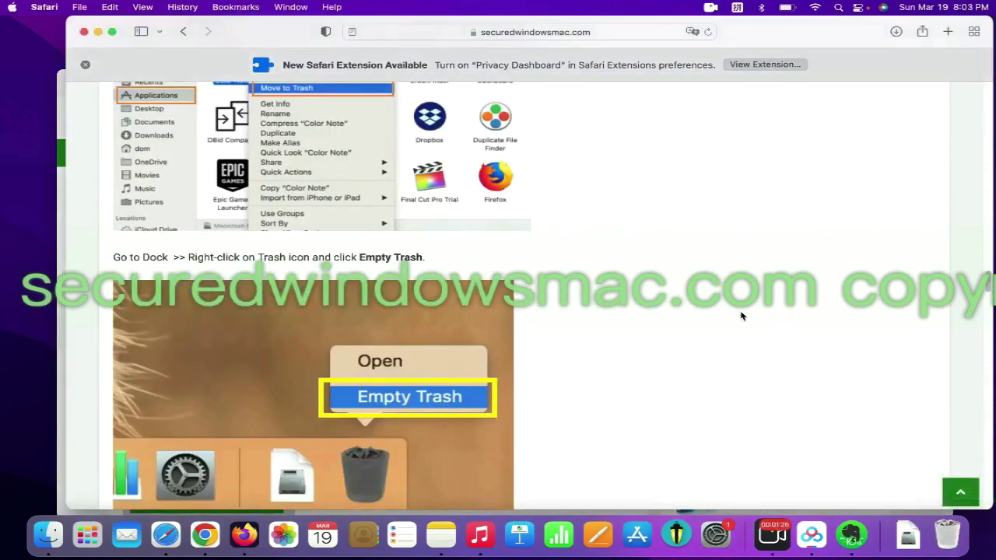
Step: Scroll to STEP 2 of the guide and briefly highlight part of its heading
{"action": "scroll", "coordinate": [989, 288], "scroll_direction": "down", "scroll_amount": 8}
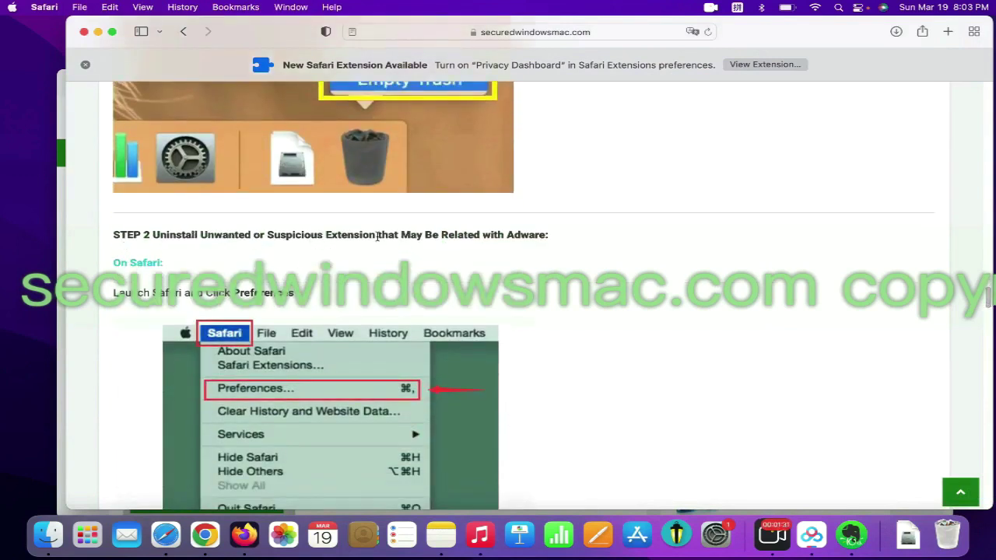
{"action": "left_click_drag", "start_coordinate": [377, 235], "coordinate": [162, 232]}
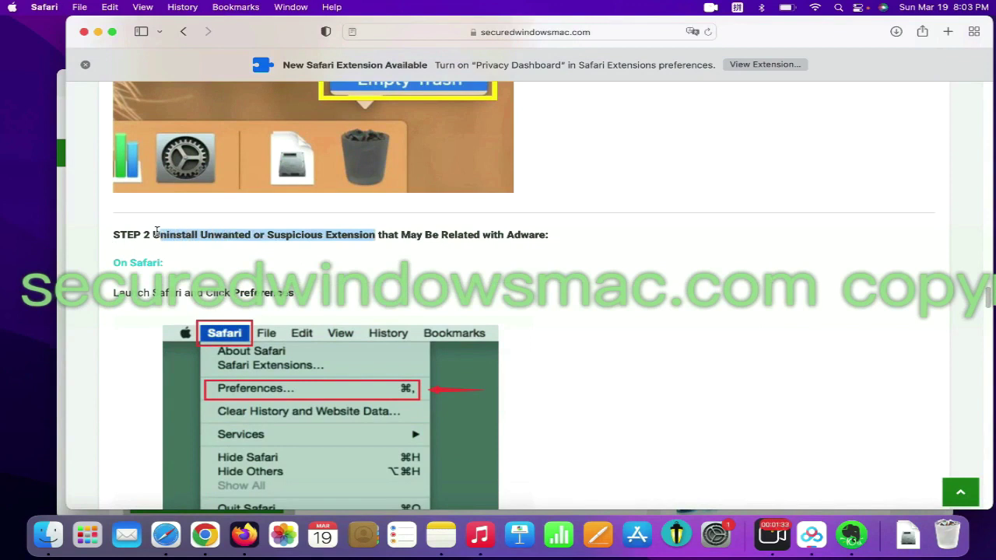
{"action": "left_click", "coordinate": [156, 232]}
{"action": "scroll", "coordinate": [140, 140], "scroll_direction": "down", "scroll_amount": 1}
Step: Open Safari Preferences on the Extensions list, then switch over to Google Chrome
{"action": "left_click", "coordinate": [48, 10]}
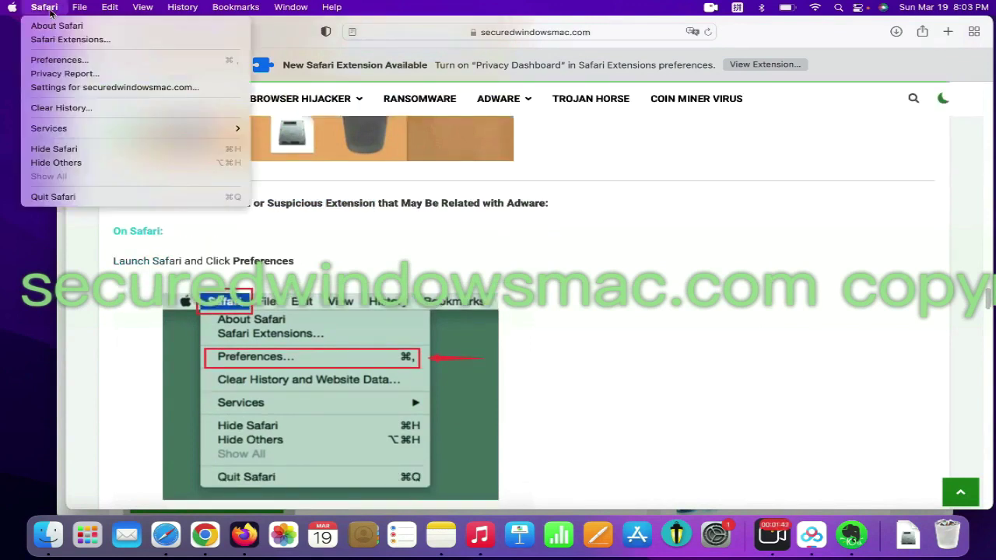
{"action": "left_click", "coordinate": [74, 60]}
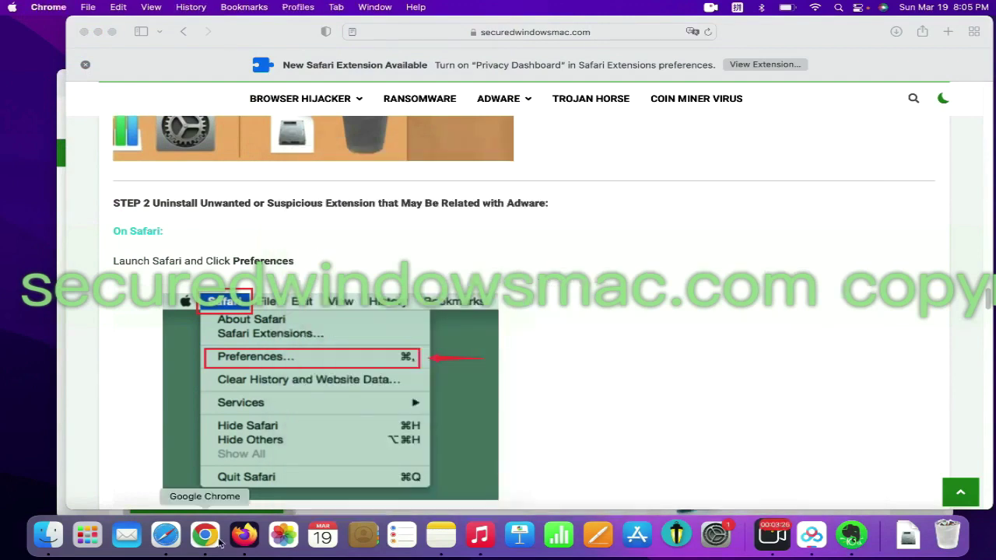
{"action": "left_click", "coordinate": [221, 542]}
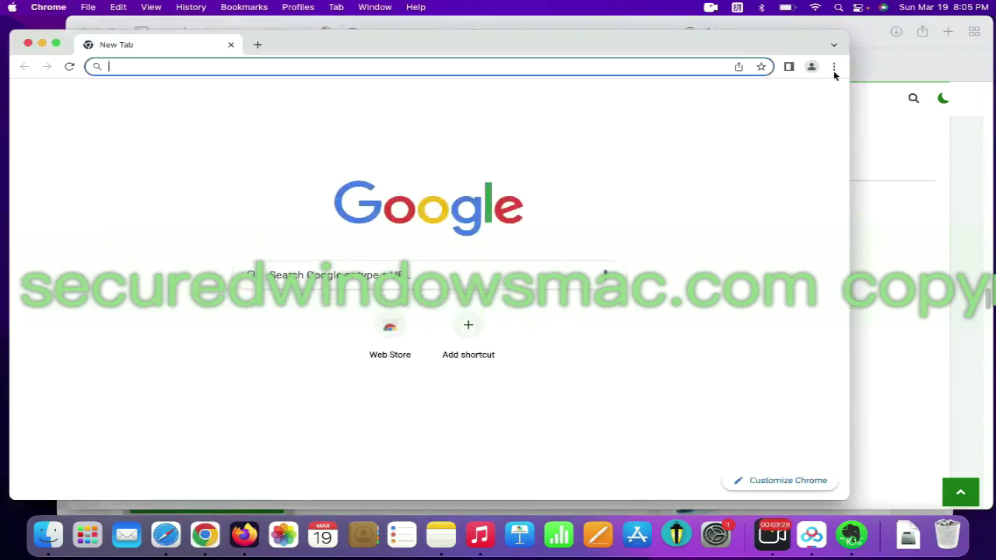
Step: Remove the 'Netflix Party is now Teleparty' extension from Chrome's Extensions page
{"action": "left_click", "coordinate": [833, 67]}
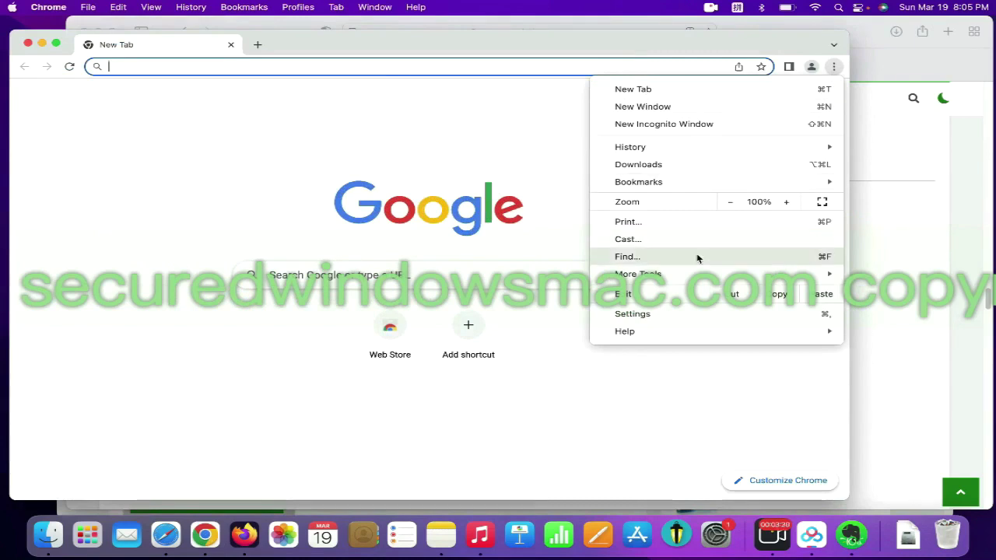
{"action": "mouse_move", "coordinate": [694, 274]}
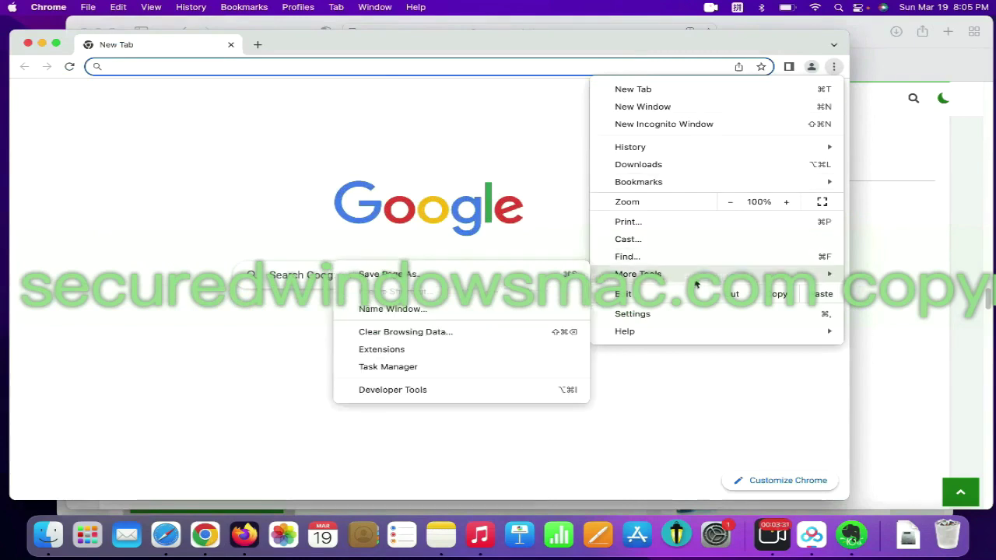
{"action": "left_click", "coordinate": [458, 345]}
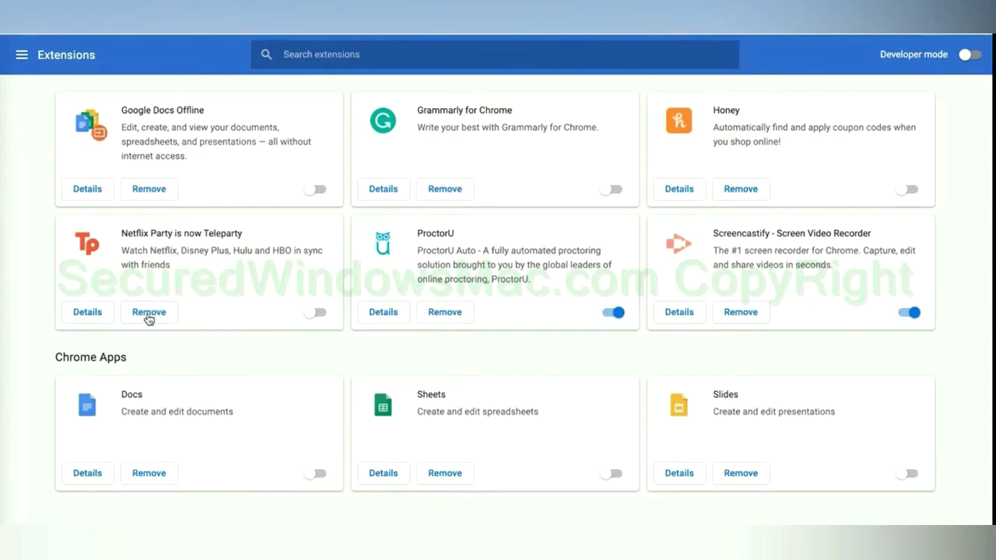
{"action": "left_click", "coordinate": [148, 313]}
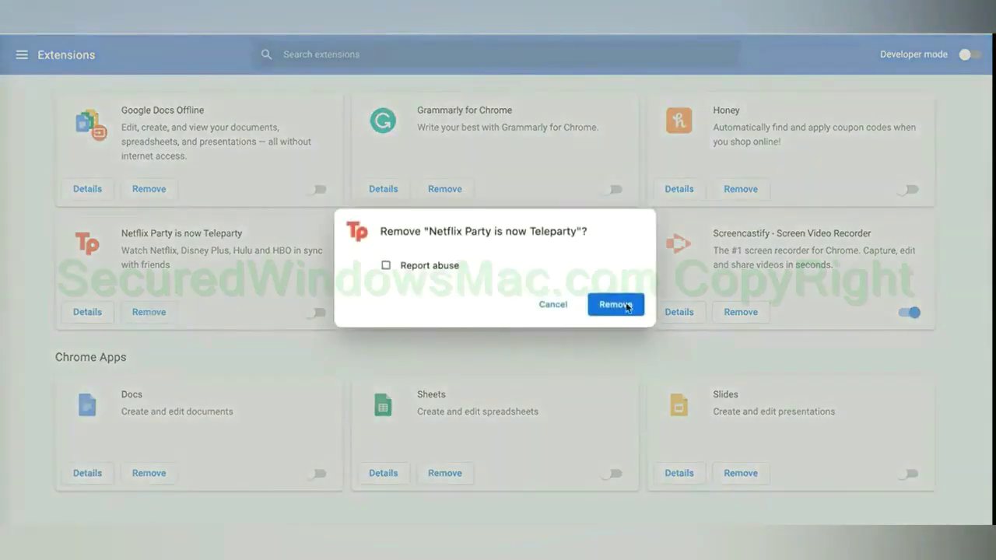
{"action": "left_click", "coordinate": [626, 306]}
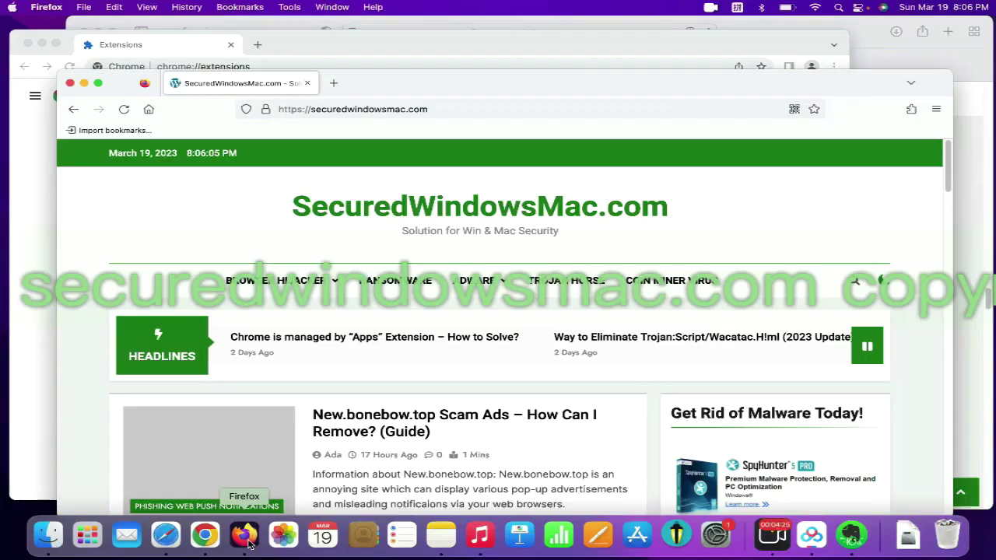
Step: Show removal options for Firefox's Presearch.com Search Extension, then highlight 'malicious files' in STEP 3
{"action": "left_click", "coordinate": [911, 109]}
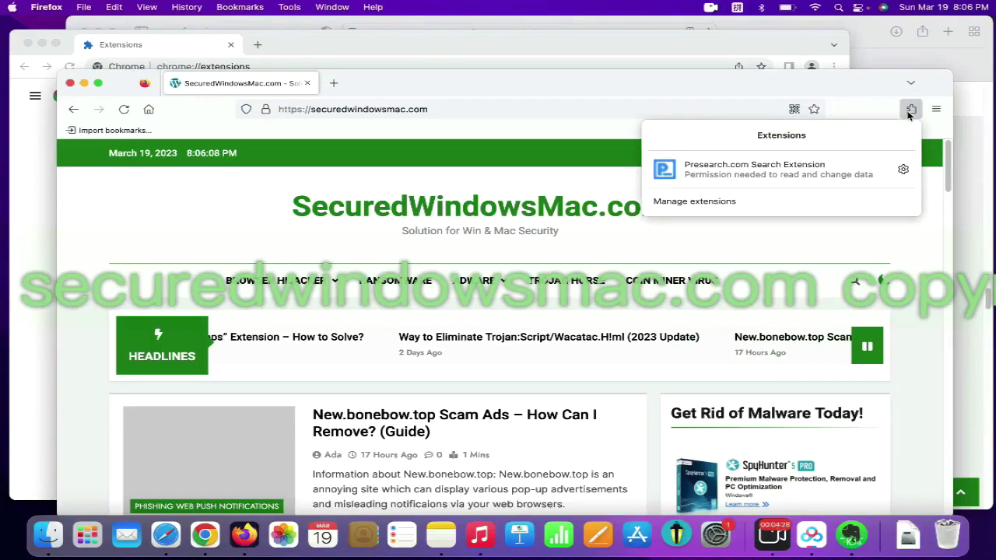
{"action": "left_click", "coordinate": [750, 199]}
{"action": "left_click", "coordinate": [688, 269]}
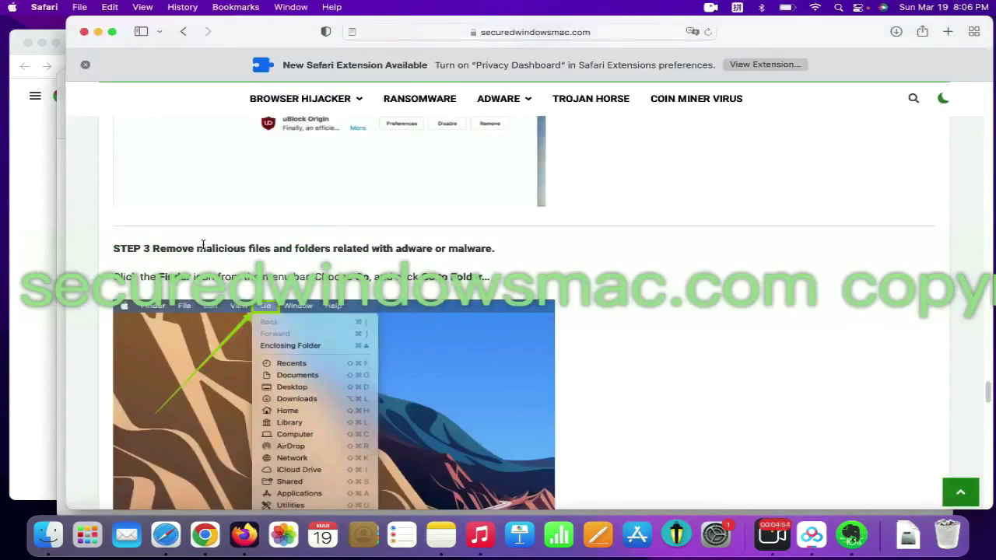
{"action": "left_click_drag", "start_coordinate": [271, 249], "coordinate": [193, 249]}
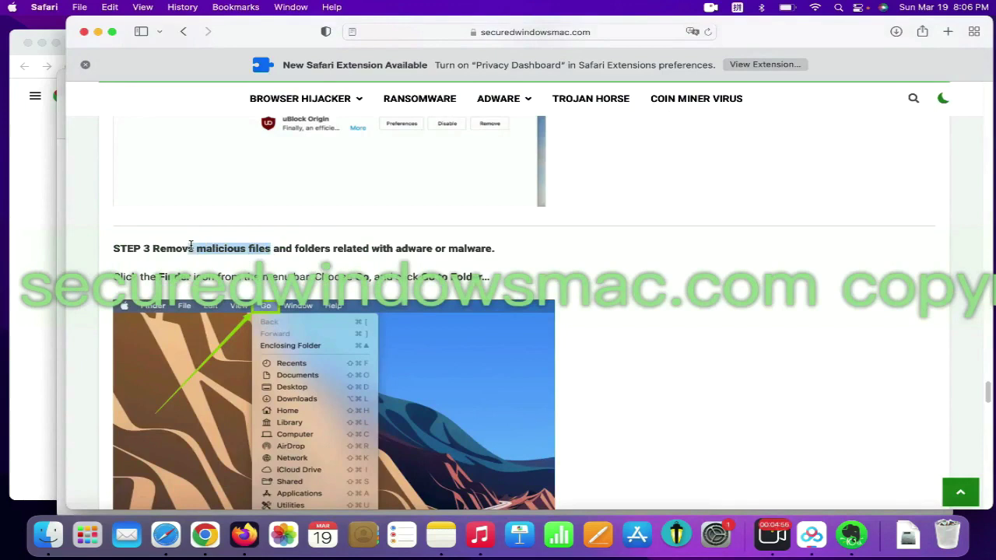
Step: Go to /Library/LaunchAgents/ in Finder and move com.enigmasoft.spyhunter.plist to the Trash
{"action": "left_click", "coordinate": [192, 237]}
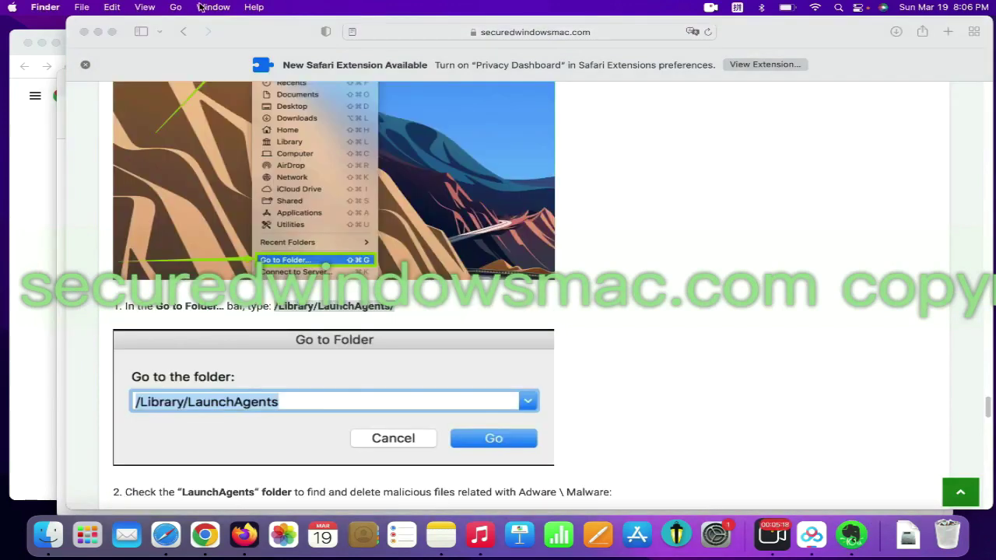
{"action": "left_click", "coordinate": [179, 7]}
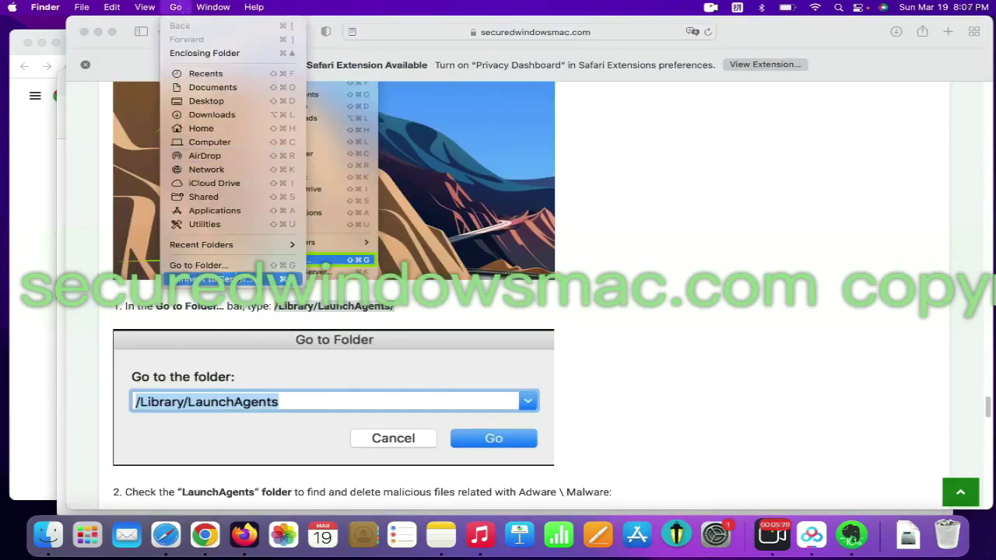
{"action": "left_click", "coordinate": [202, 266]}
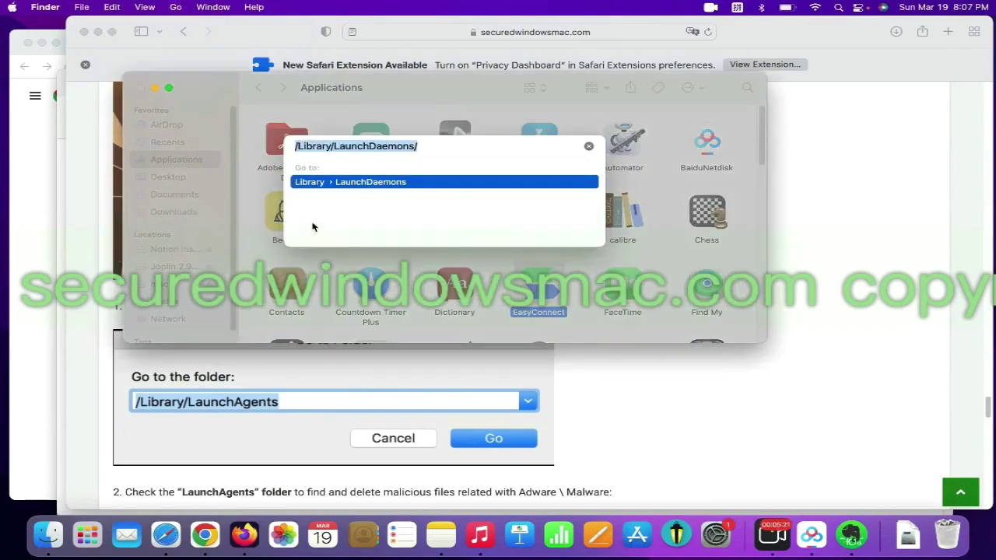
{"action": "type", "text": "/Library/LaunchAgents/"}
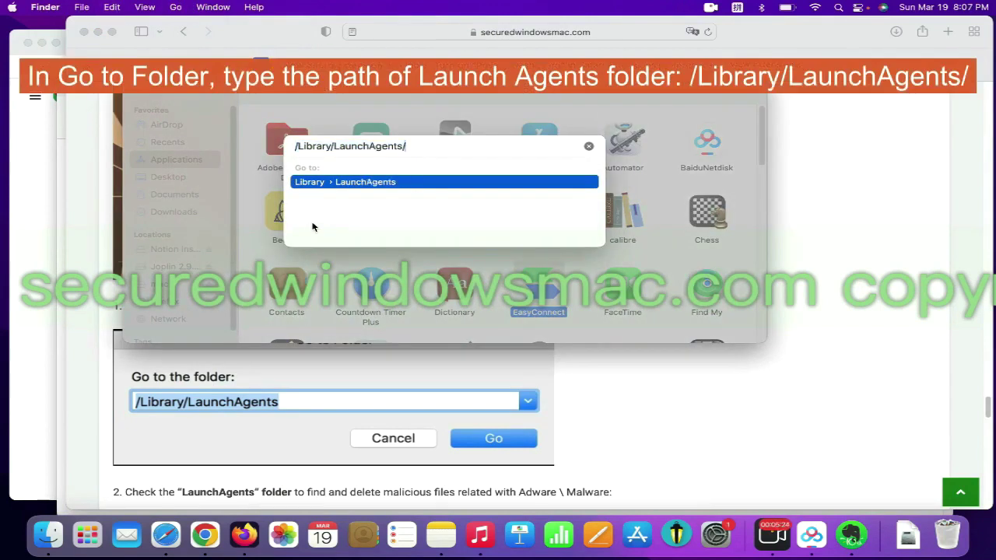
{"action": "key", "text": "Return"}
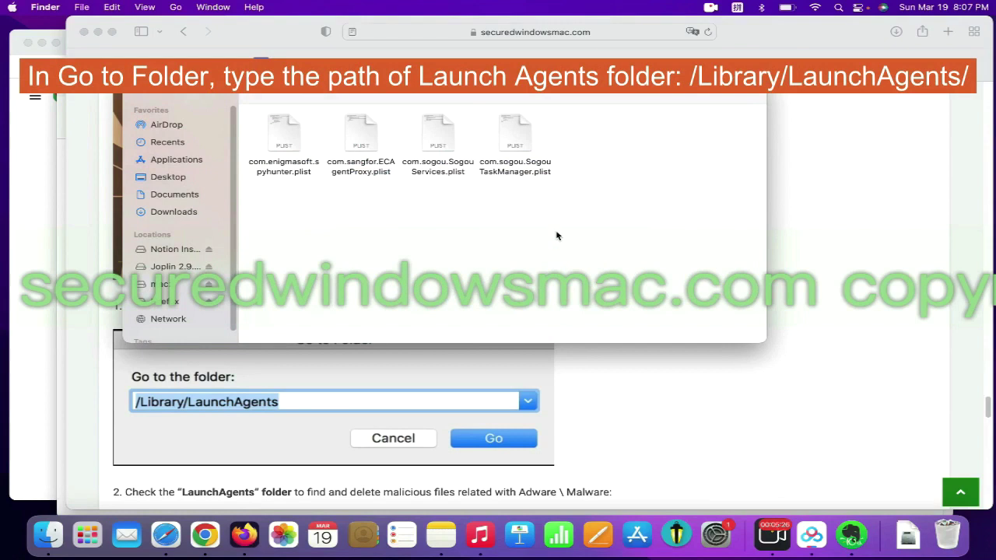
{"action": "right_click", "coordinate": [303, 158]}
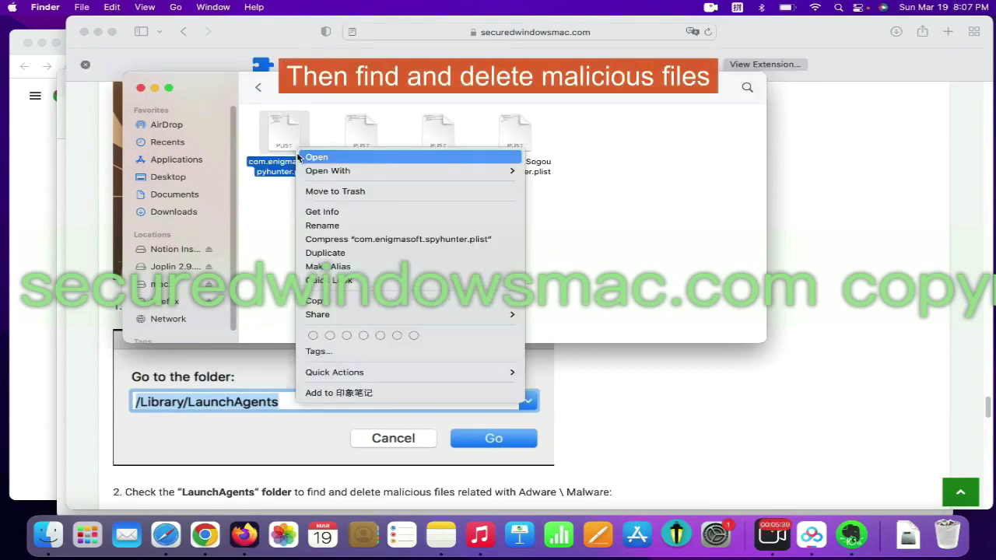
{"action": "mouse_move", "coordinate": [321, 178]}
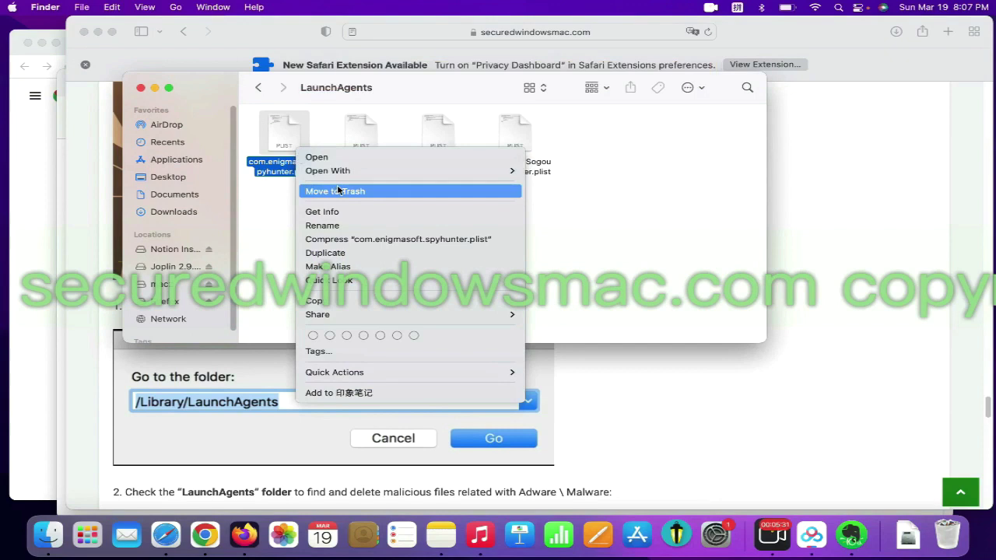
{"action": "left_click", "coordinate": [339, 191]}
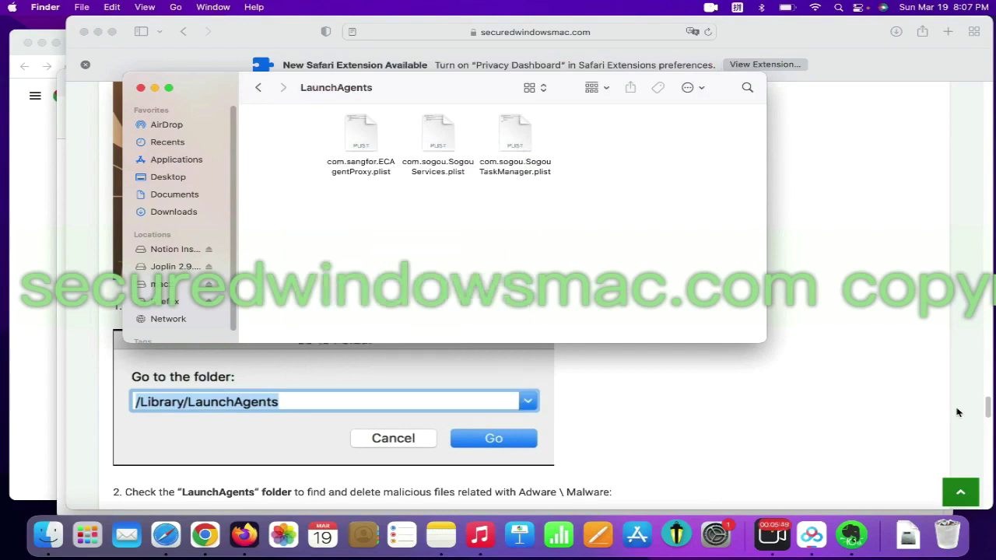
{"action": "left_click", "coordinate": [725, 390]}
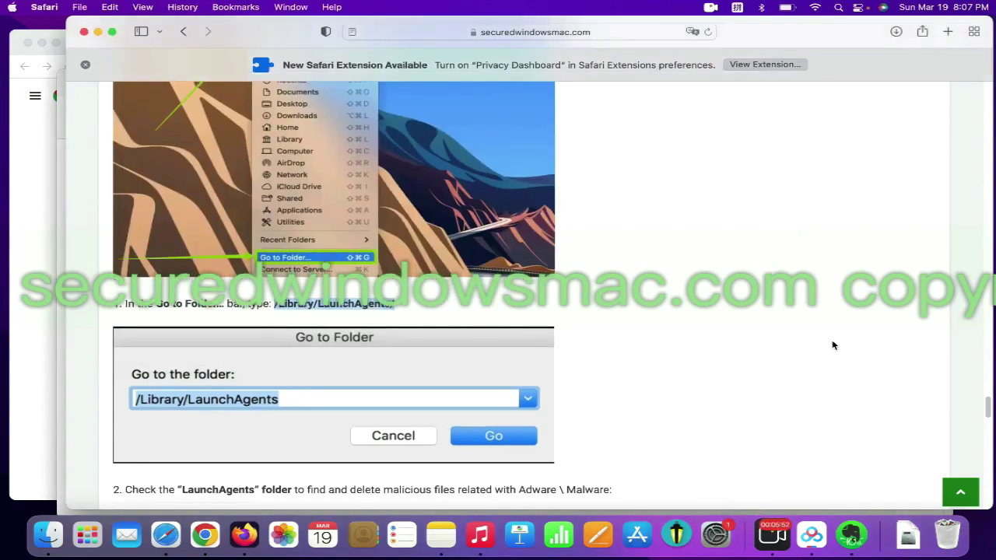
Step: Select the ~/Library/Application Support/ path shown in step 3 of the guide
{"action": "scroll", "coordinate": [833, 345], "scroll_direction": "down", "scroll_amount": 2}
{"action": "scroll", "coordinate": [832, 345], "scroll_direction": "down", "scroll_amount": 10}
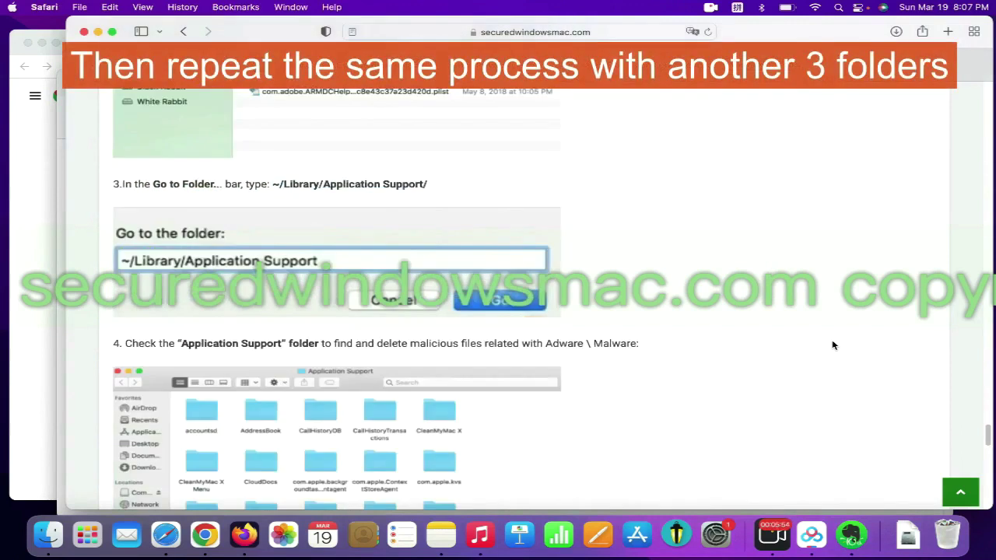
{"action": "left_click_drag", "start_coordinate": [271, 142], "coordinate": [456, 145]}
{"action": "key", "text": "super+c"}
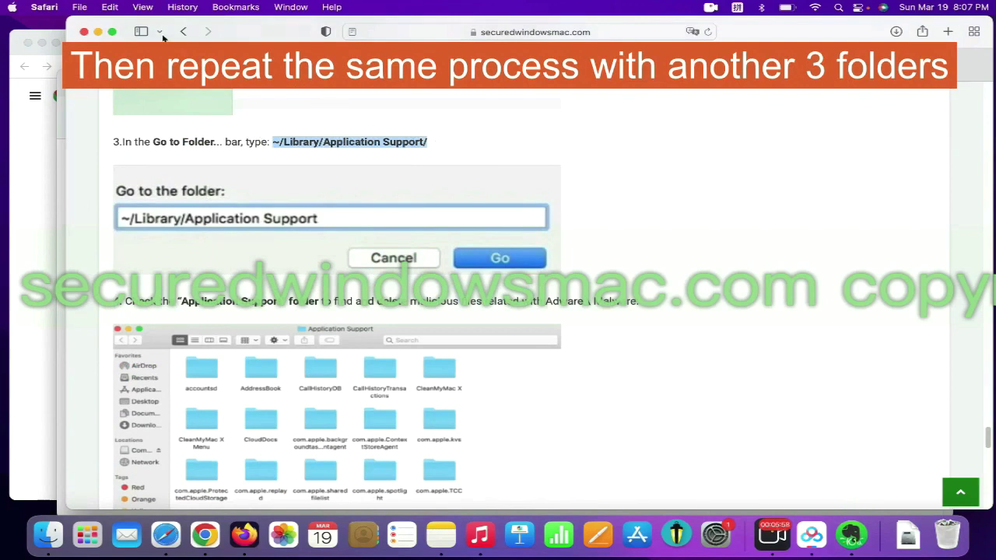
Step: Go to ~/Library/Application Support/ in Finder, inspect the Goldenfrog folder, then return to the guide
{"action": "key", "text": "super+Tab"}
{"action": "left_click", "coordinate": [174, 7]}
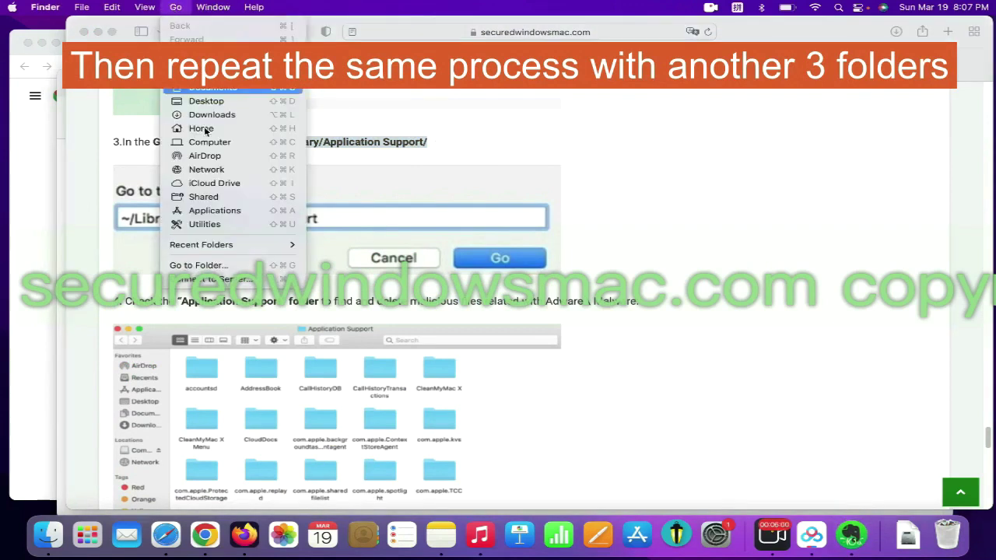
{"action": "left_click", "coordinate": [232, 265]}
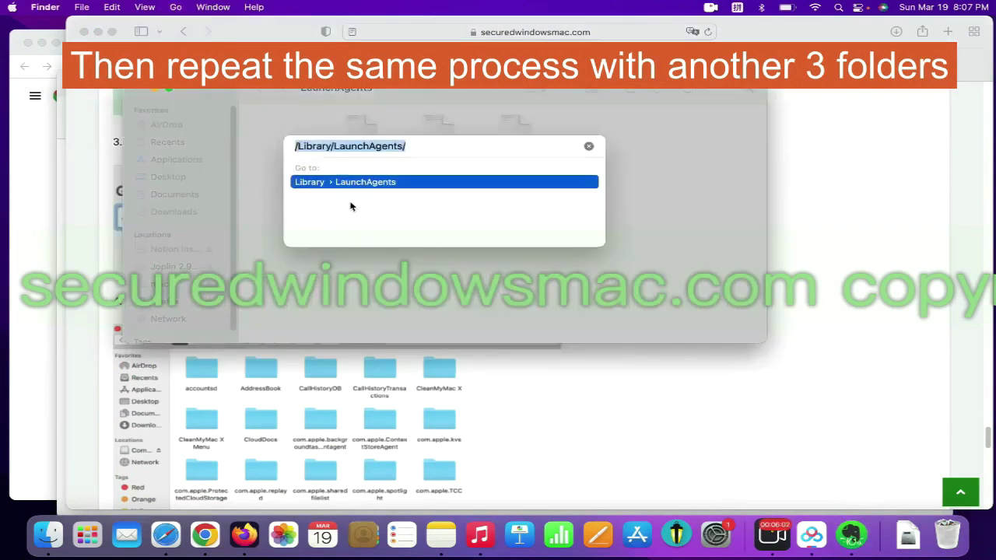
{"action": "key", "text": "super+v"}
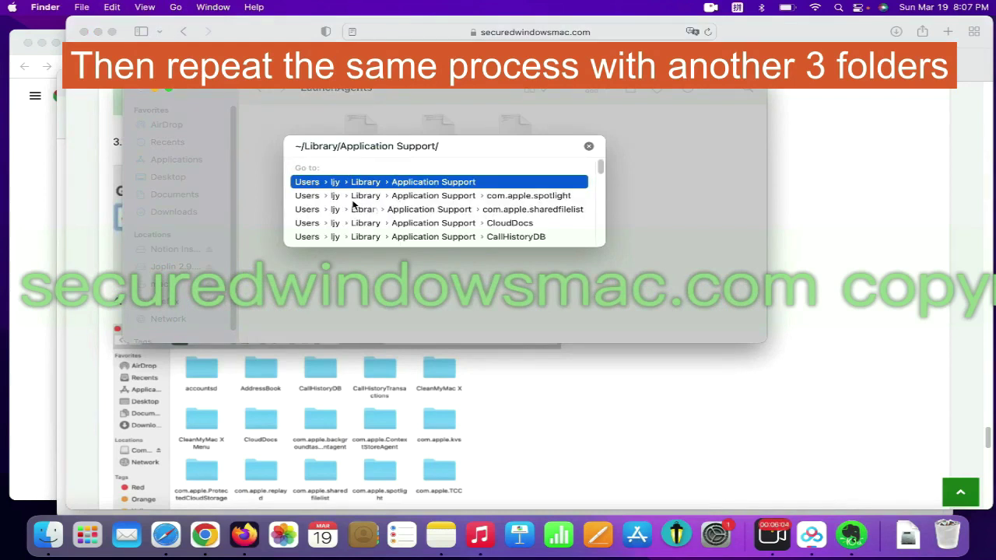
{"action": "key", "text": "Return"}
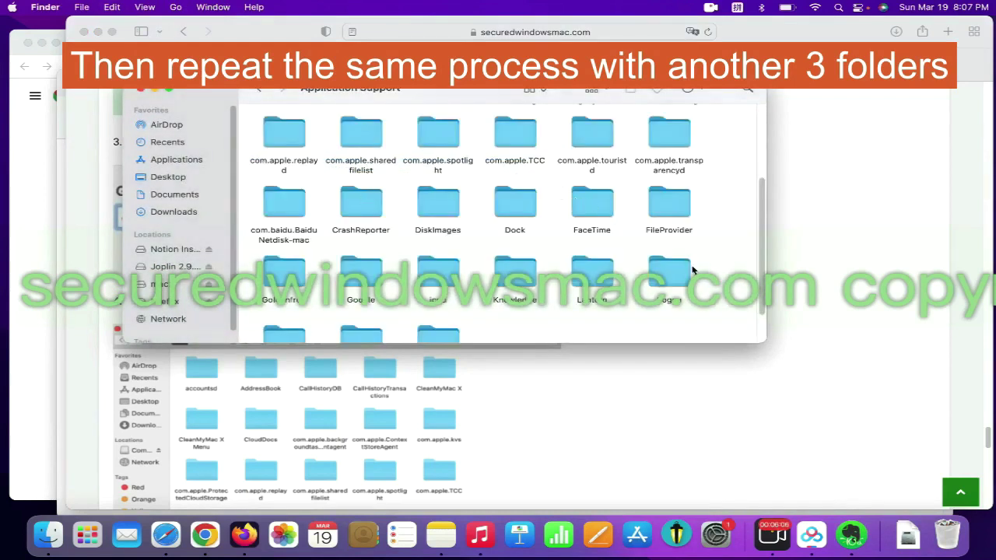
{"action": "scroll", "coordinate": [526, 213], "scroll_direction": "up", "scroll_amount": 1}
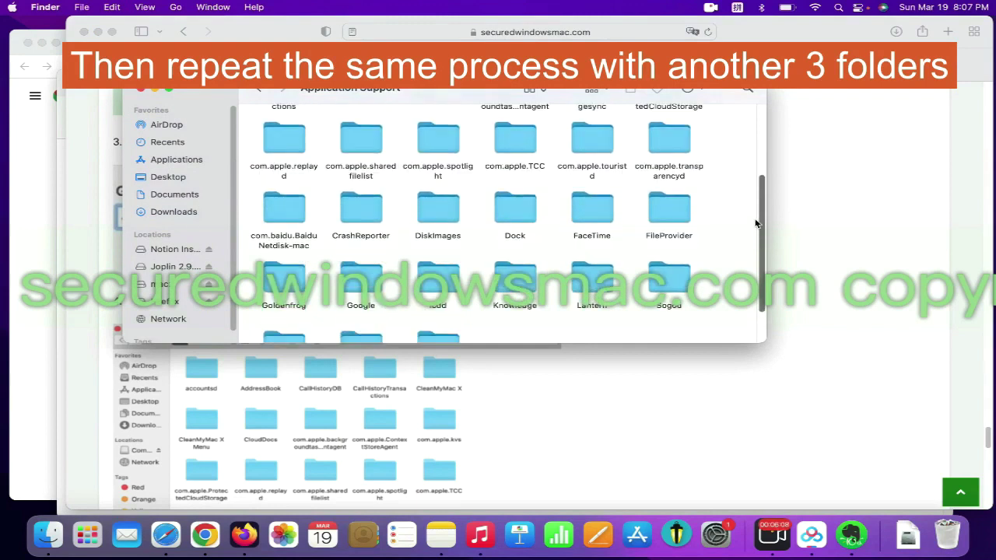
{"action": "right_click", "coordinate": [289, 288]}
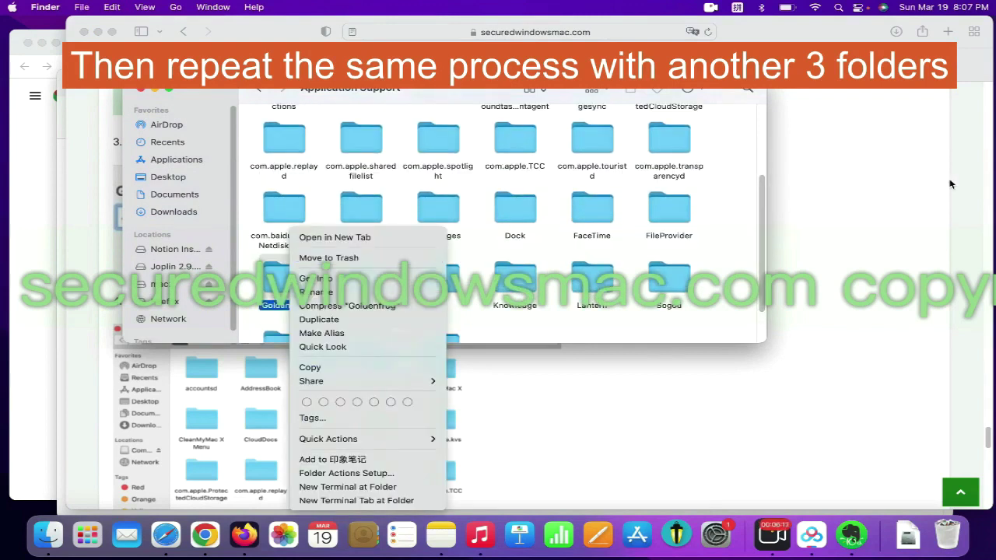
{"action": "left_click", "coordinate": [784, 182]}
Step: Copy the ~/Library/LaunchAgents/ path from step 5 of the guide
{"action": "scroll", "coordinate": [641, 320], "scroll_direction": "down", "scroll_amount": 1}
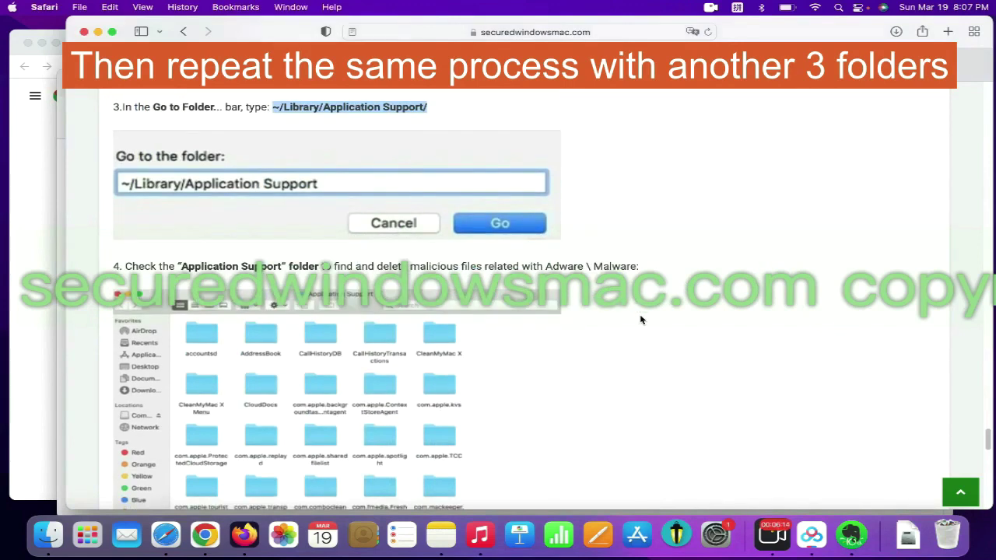
{"action": "scroll", "coordinate": [641, 320], "scroll_direction": "down", "scroll_amount": 5}
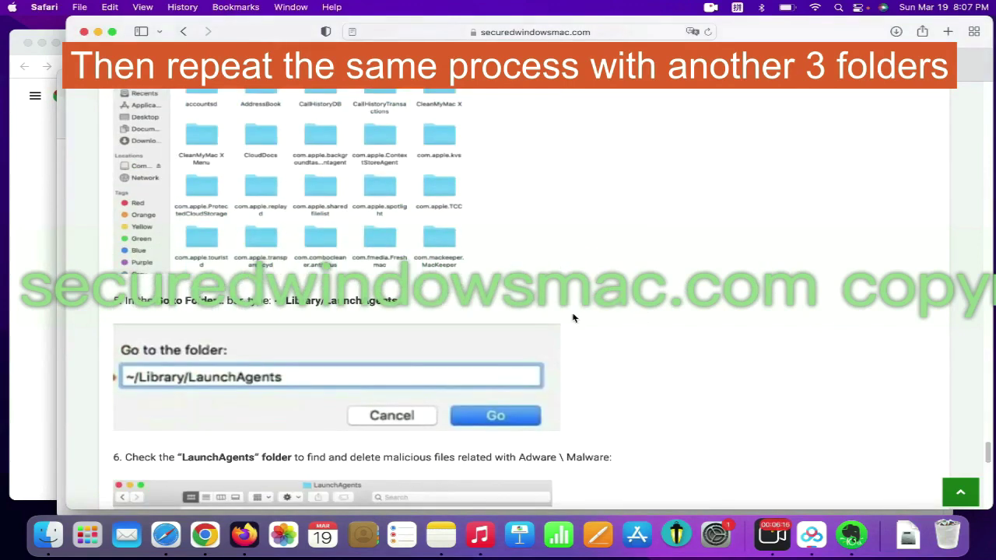
{"action": "left_click_drag", "start_coordinate": [274, 302], "coordinate": [416, 305]}
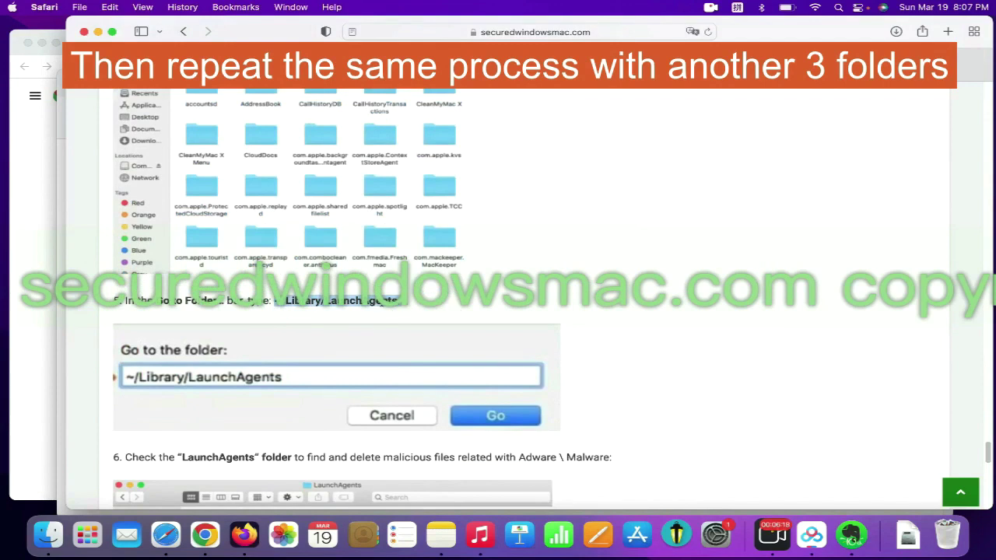
{"action": "right_click", "coordinate": [381, 305]}
{"action": "left_click", "coordinate": [424, 356]}
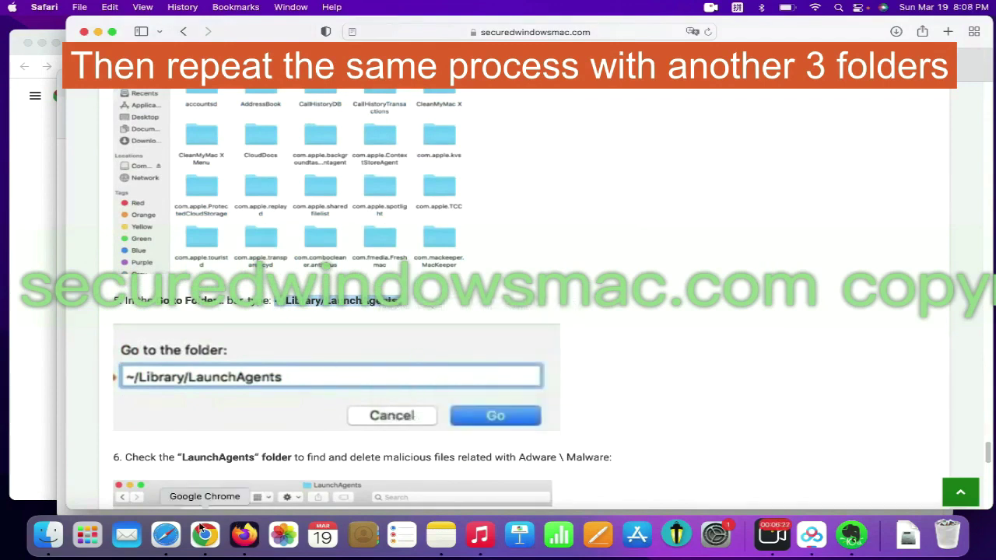
Step: Go to ~/Library/LaunchAgents/ in Finder, inspect org.getlantern.plist, then return to the guide
{"action": "left_click", "coordinate": [24, 51]}
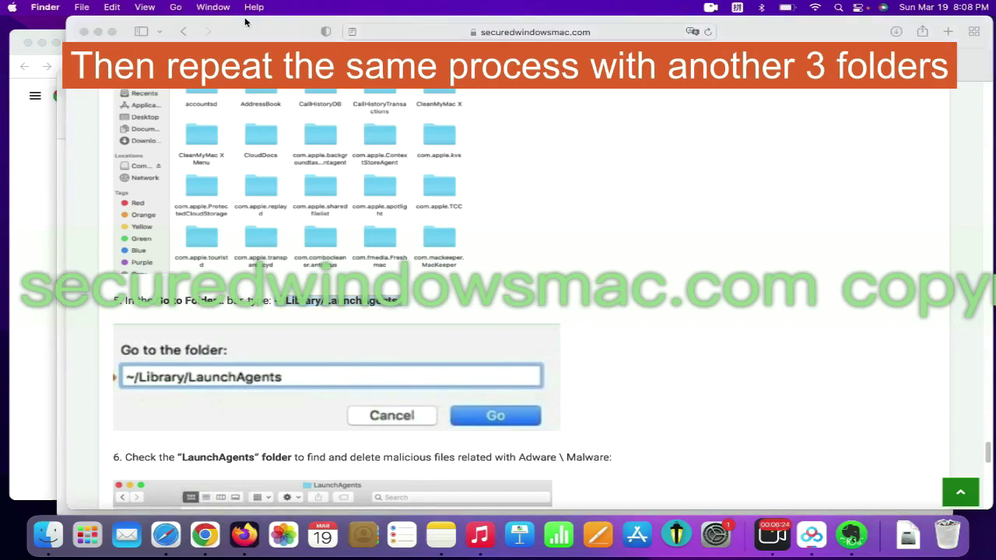
{"action": "left_click", "coordinate": [176, 7]}
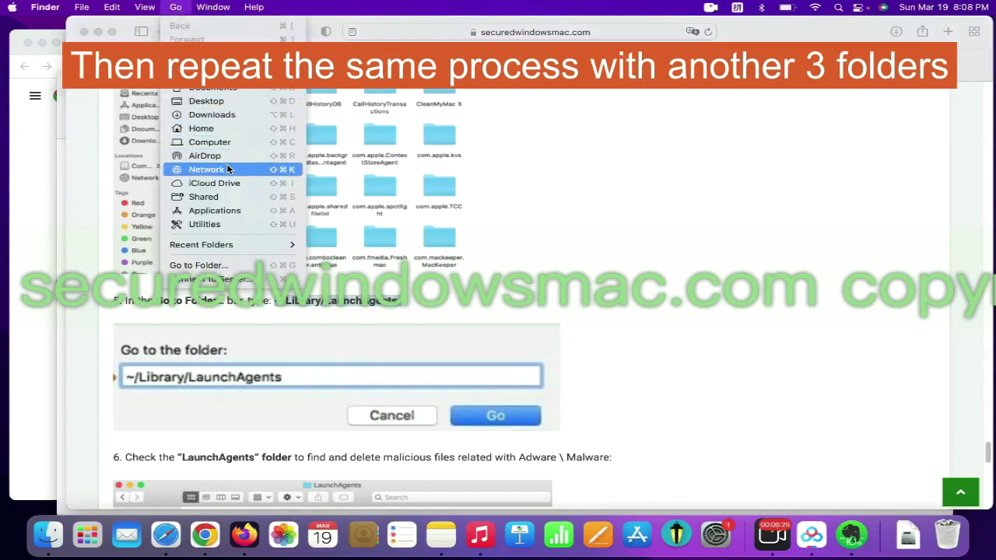
{"action": "left_click", "coordinate": [245, 267]}
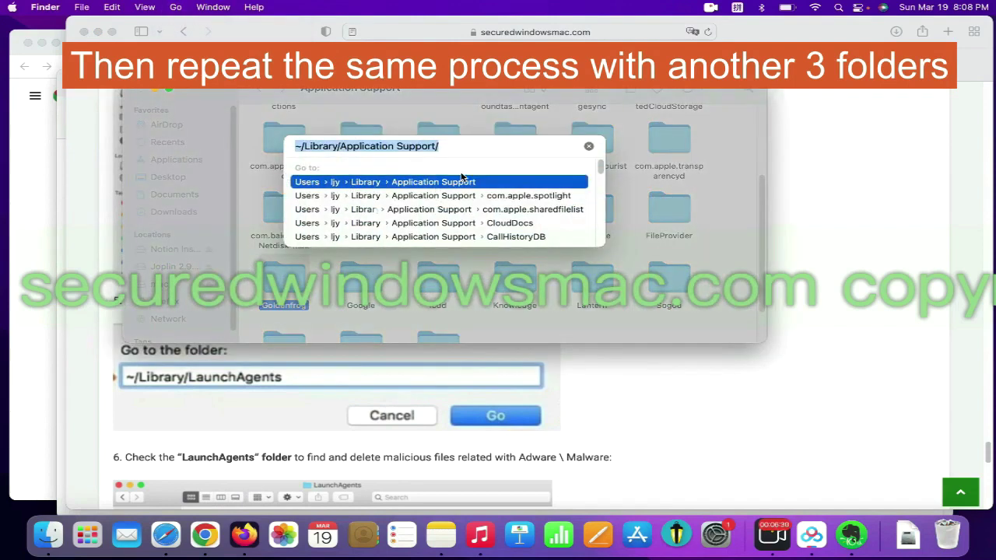
{"action": "key", "text": "super+v"}
{"action": "key", "text": "Return"}
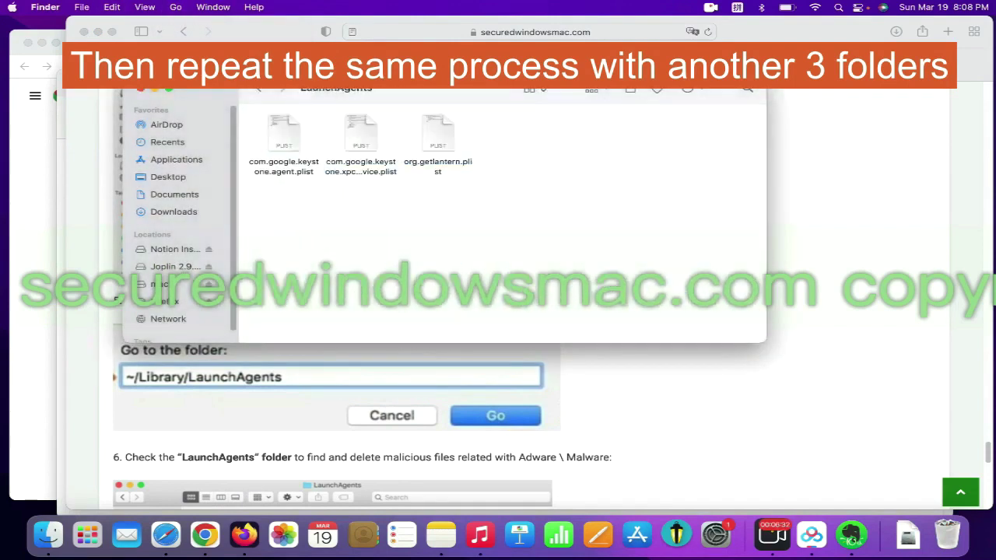
{"action": "right_click", "coordinate": [419, 163]}
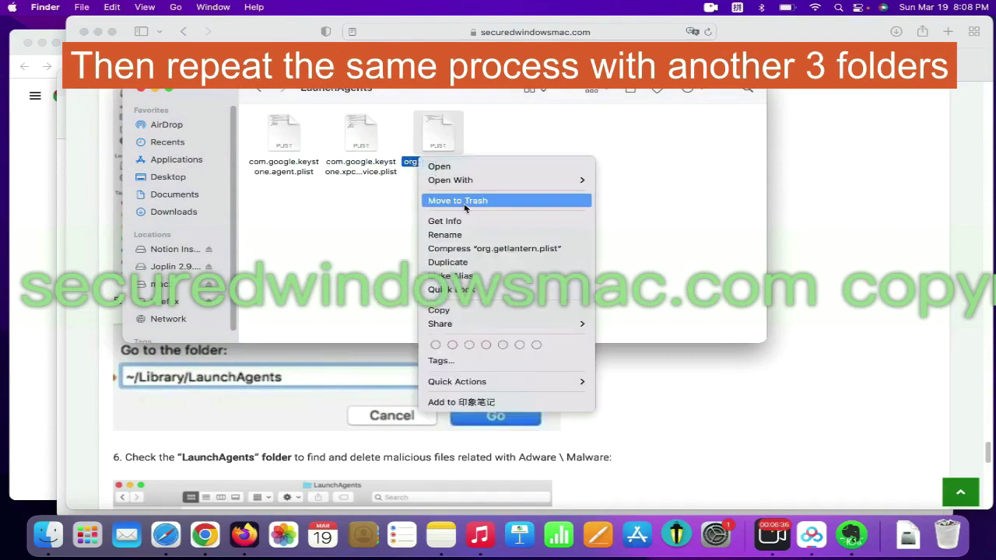
{"action": "left_click", "coordinate": [843, 213]}
Step: Copy the /Library/LaunchDaemons/ path from step 7 of the guide
{"action": "scroll", "coordinate": [673, 370], "scroll_direction": "down", "scroll_amount": 5}
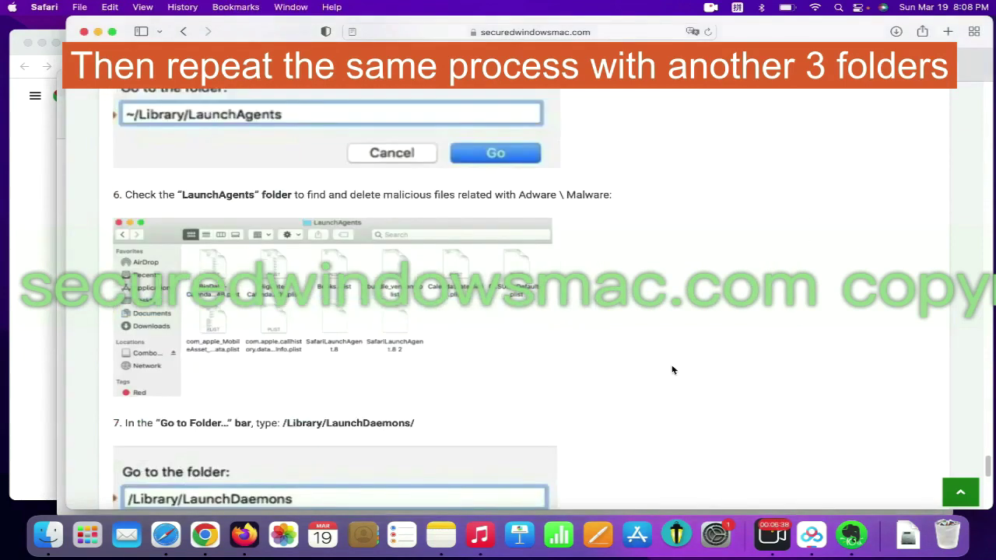
{"action": "scroll", "coordinate": [674, 369], "scroll_direction": "down", "scroll_amount": 1}
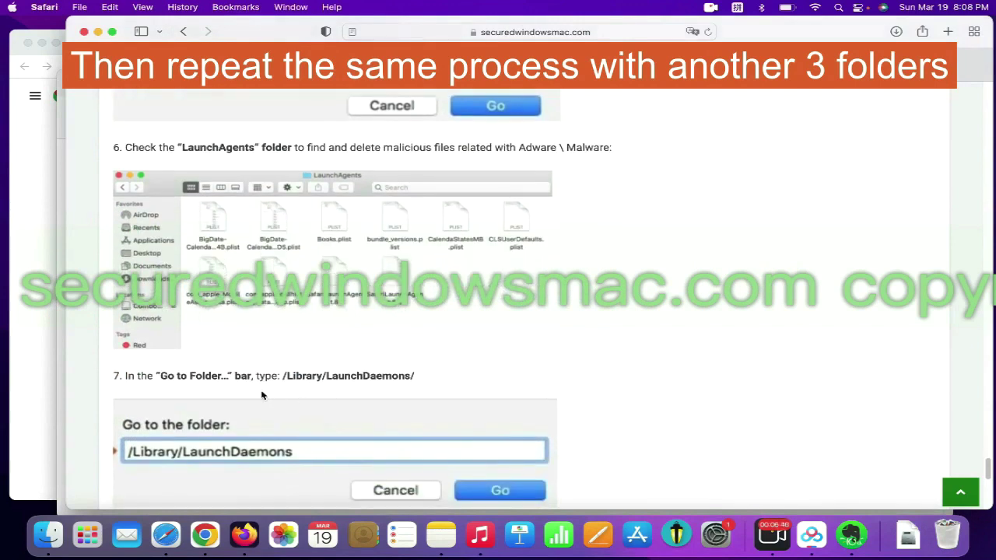
{"action": "left_click_drag", "start_coordinate": [284, 376], "coordinate": [433, 378]}
{"action": "right_click", "coordinate": [432, 378]}
{"action": "left_click", "coordinate": [438, 425]}
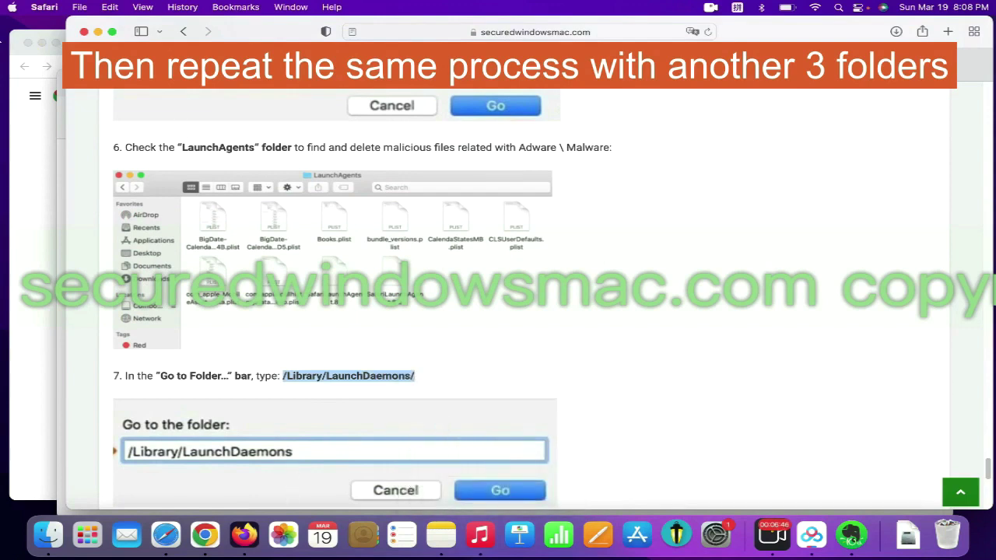
Step: Go to /Library/LaunchDaemons/ in Finder, inspect vyprvpnservice.plist, then return to the guide
{"action": "key", "text": "super+Tab"}
{"action": "left_click", "coordinate": [175, 7]}
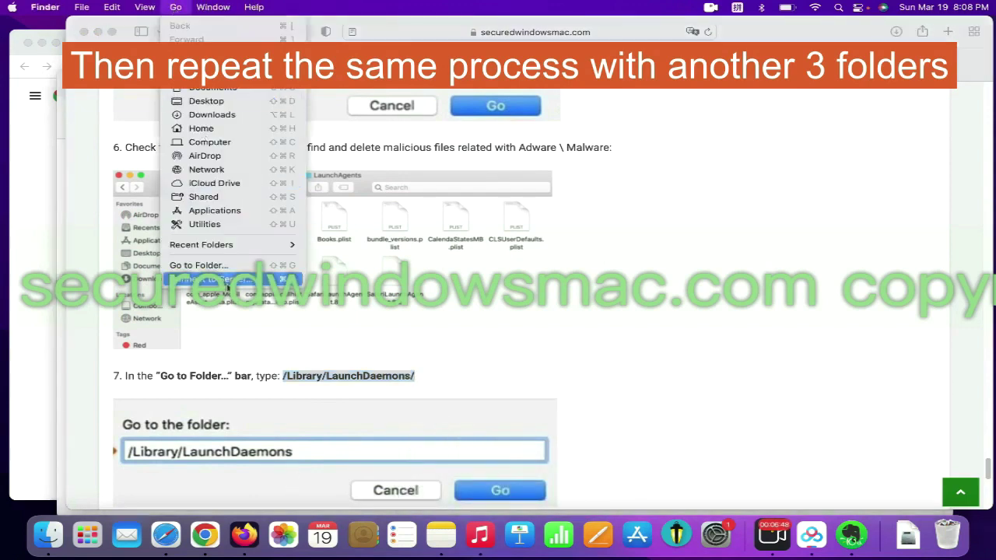
{"action": "left_click", "coordinate": [228, 269]}
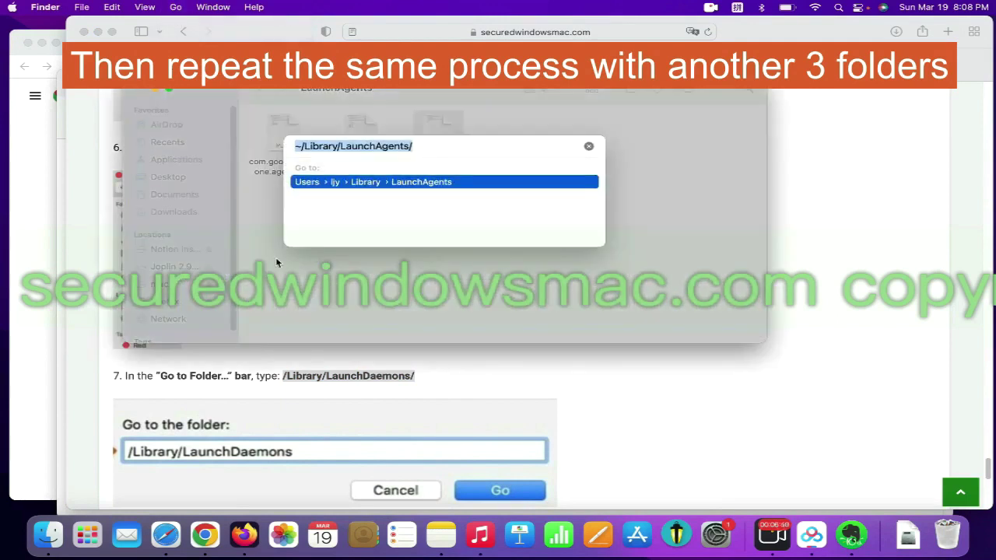
{"action": "key", "text": "super+v"}
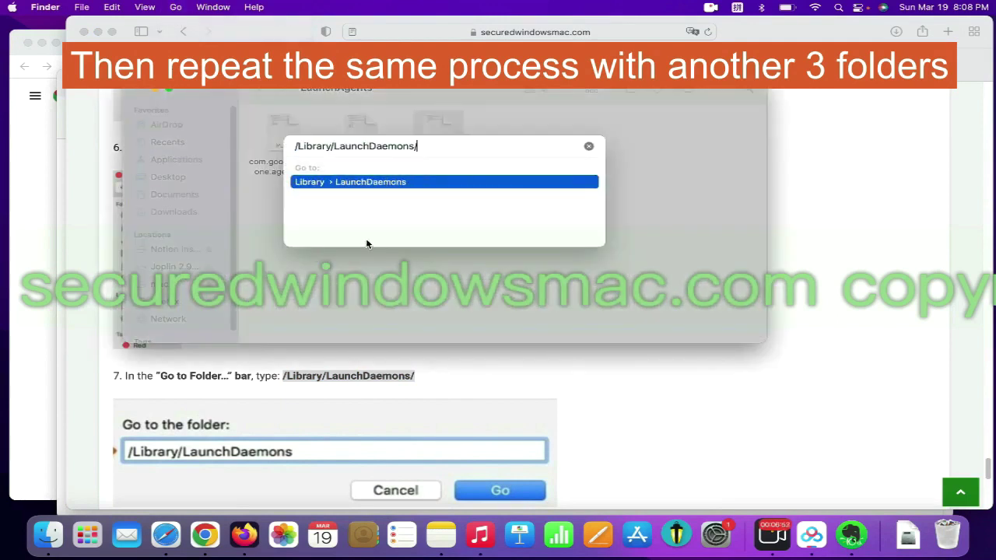
{"action": "key", "text": "Return"}
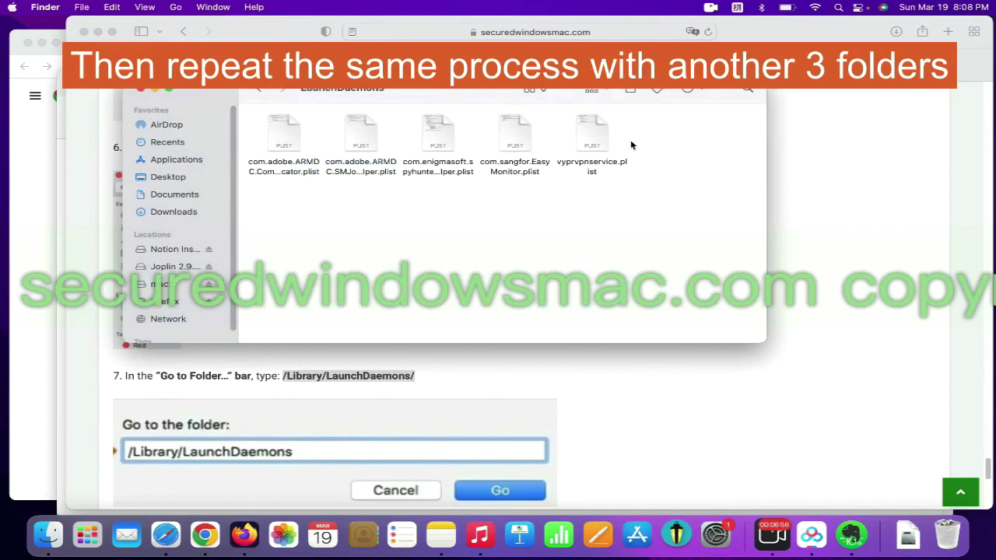
{"action": "right_click", "coordinate": [600, 145]}
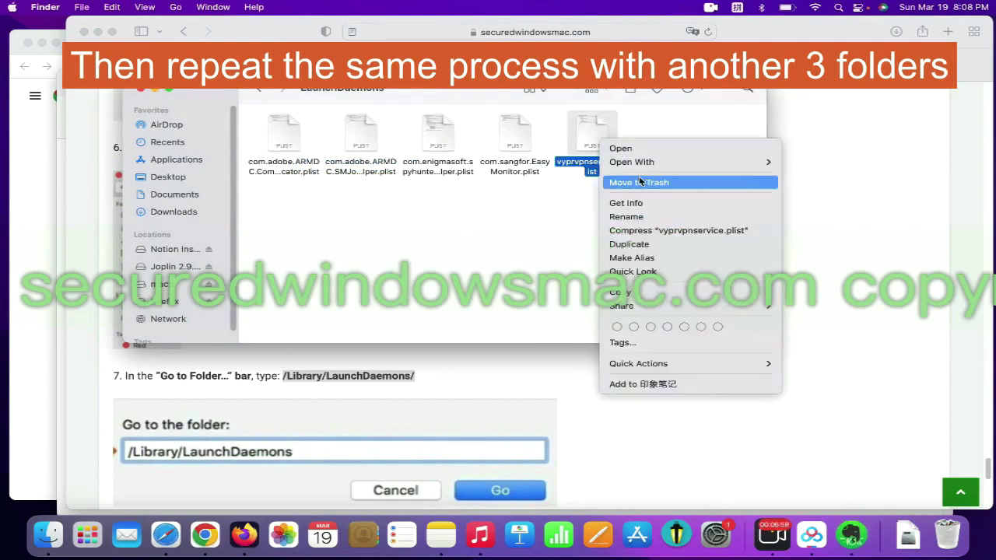
{"action": "left_click", "coordinate": [897, 299]}
Step: Download the SpyHunter For Mac OS free trial from the guide's closing recommendation
{"action": "scroll", "coordinate": [891, 304], "scroll_direction": "down", "scroll_amount": 10}
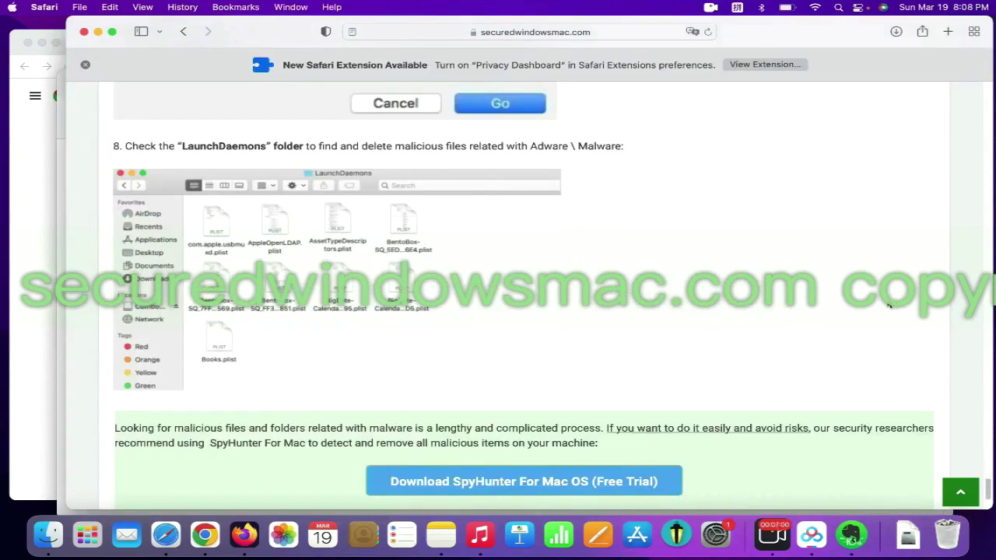
{"action": "scroll", "coordinate": [303, 384], "scroll_direction": "down", "scroll_amount": 1}
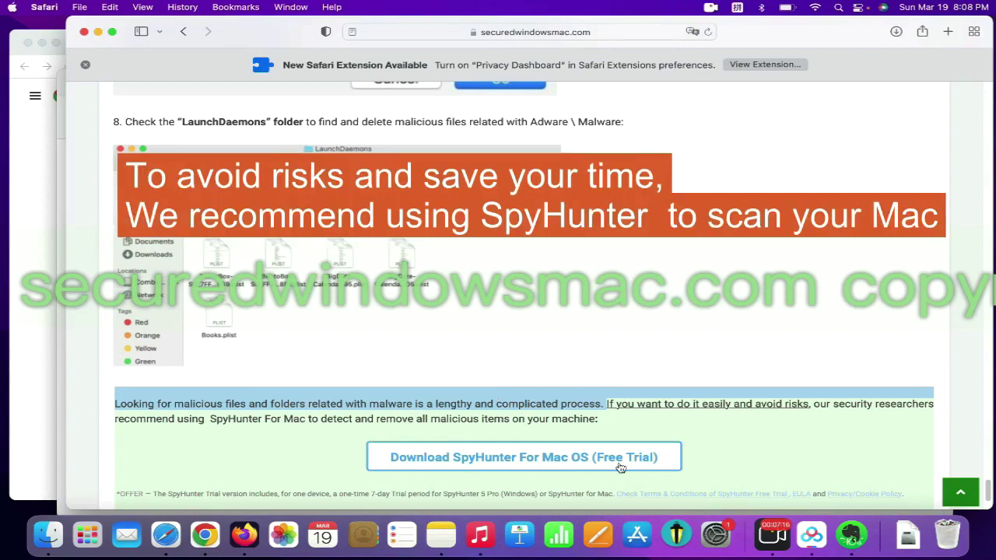
{"action": "left_click", "coordinate": [620, 467]}
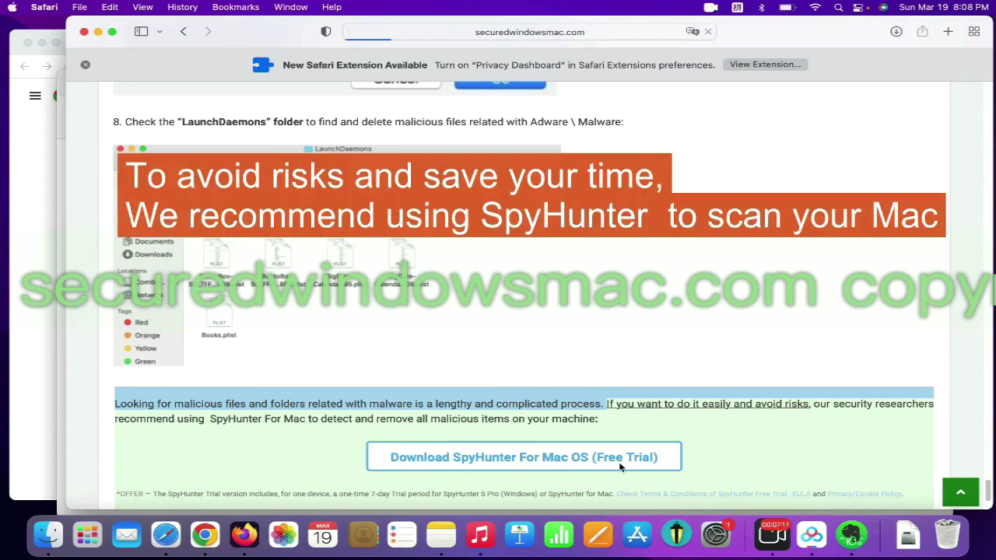